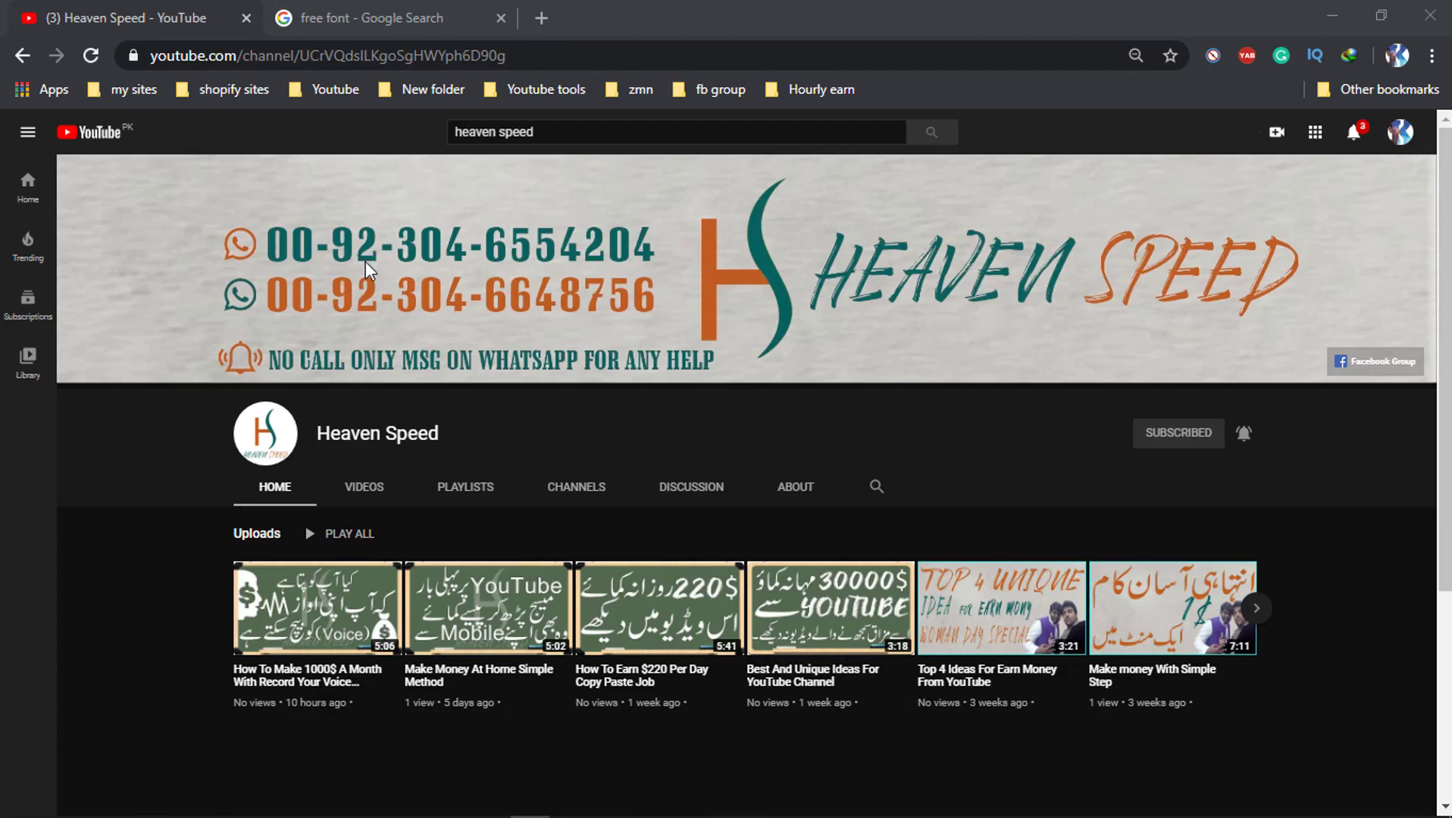
# Open the DaFont website from the free font search results and look through its recently added fonts
pyautogui.click(319, 6)
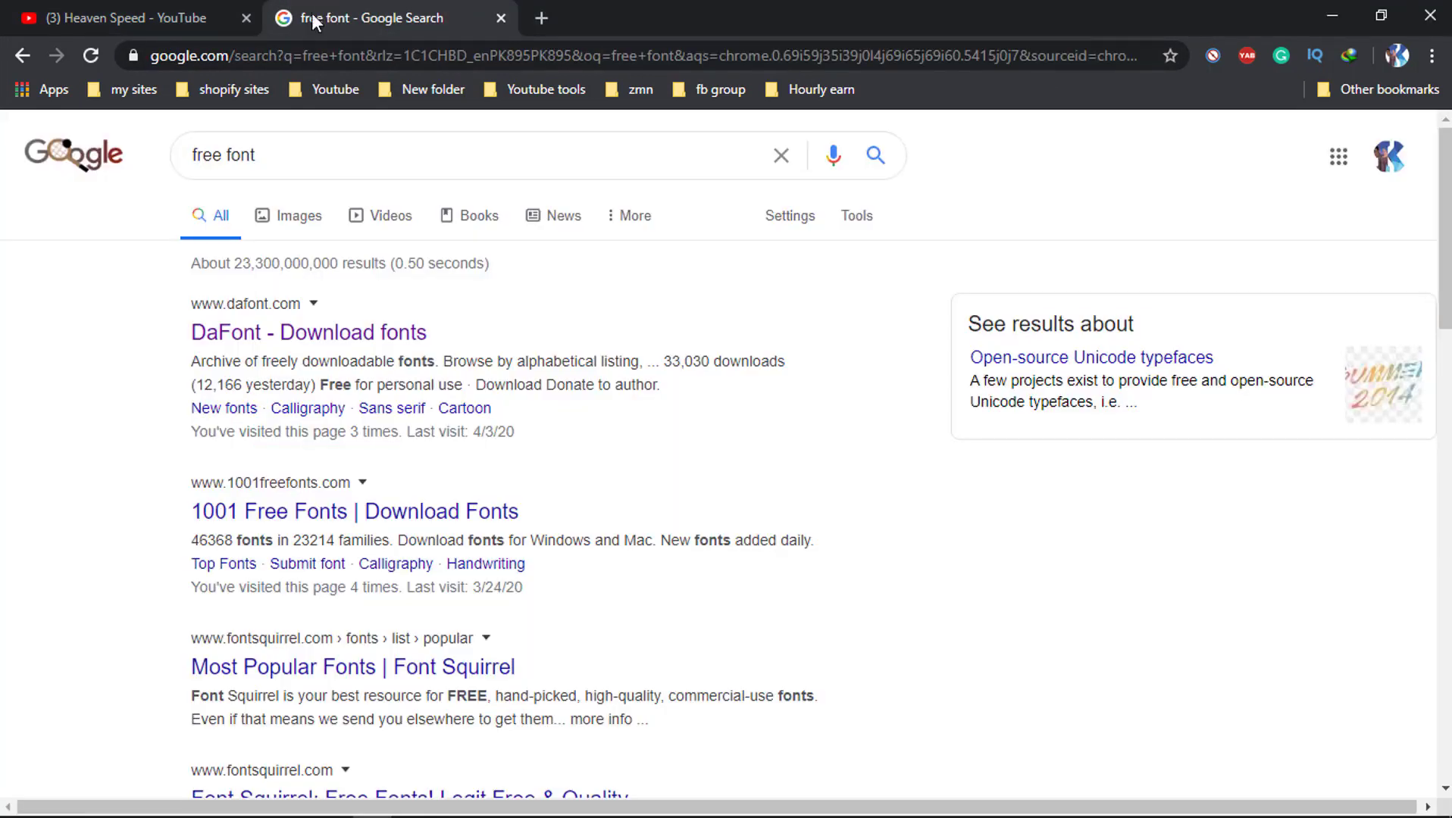
pyautogui.click(275, 341)
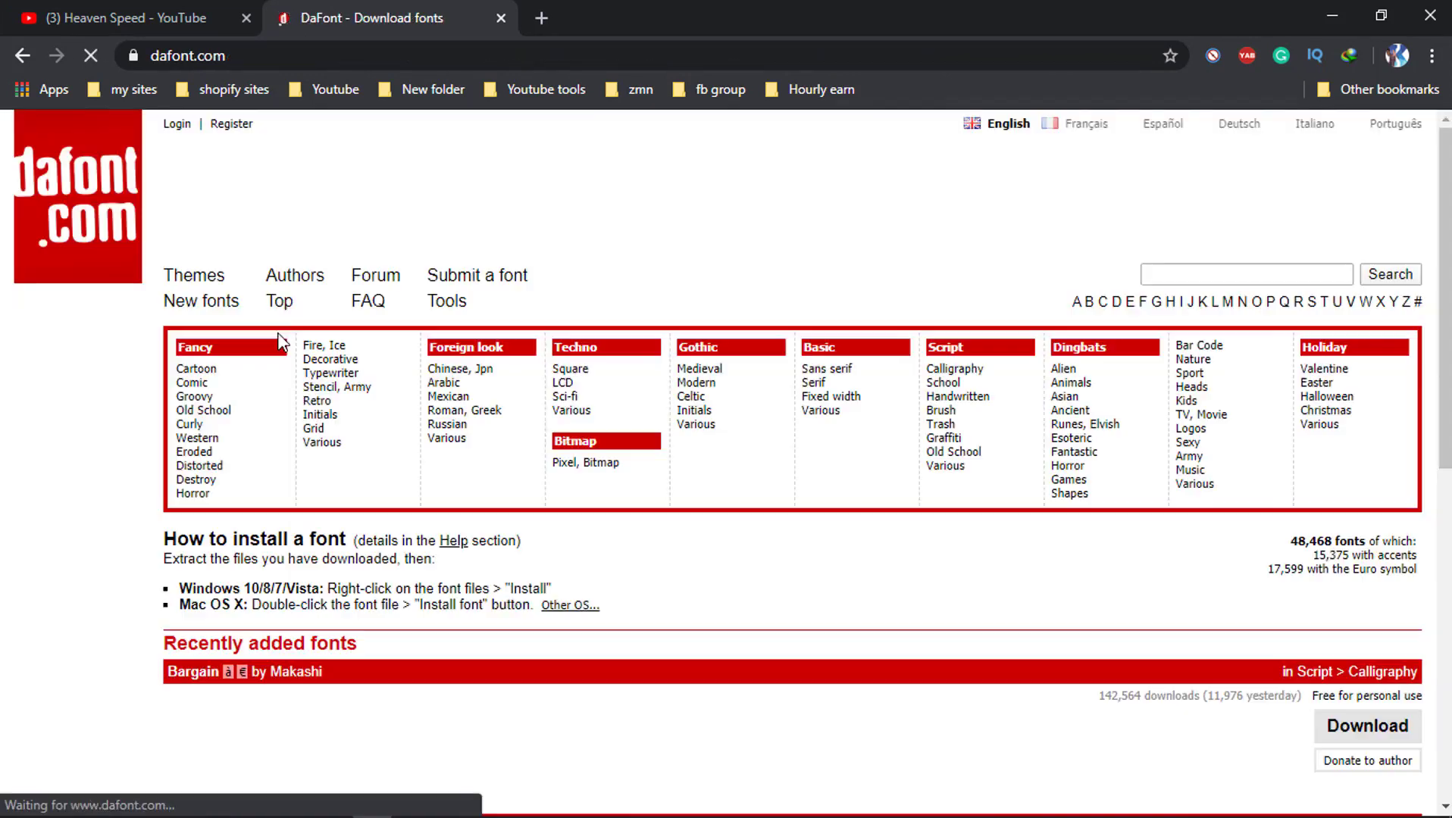
pyautogui.scroll(-15, 424, 392)
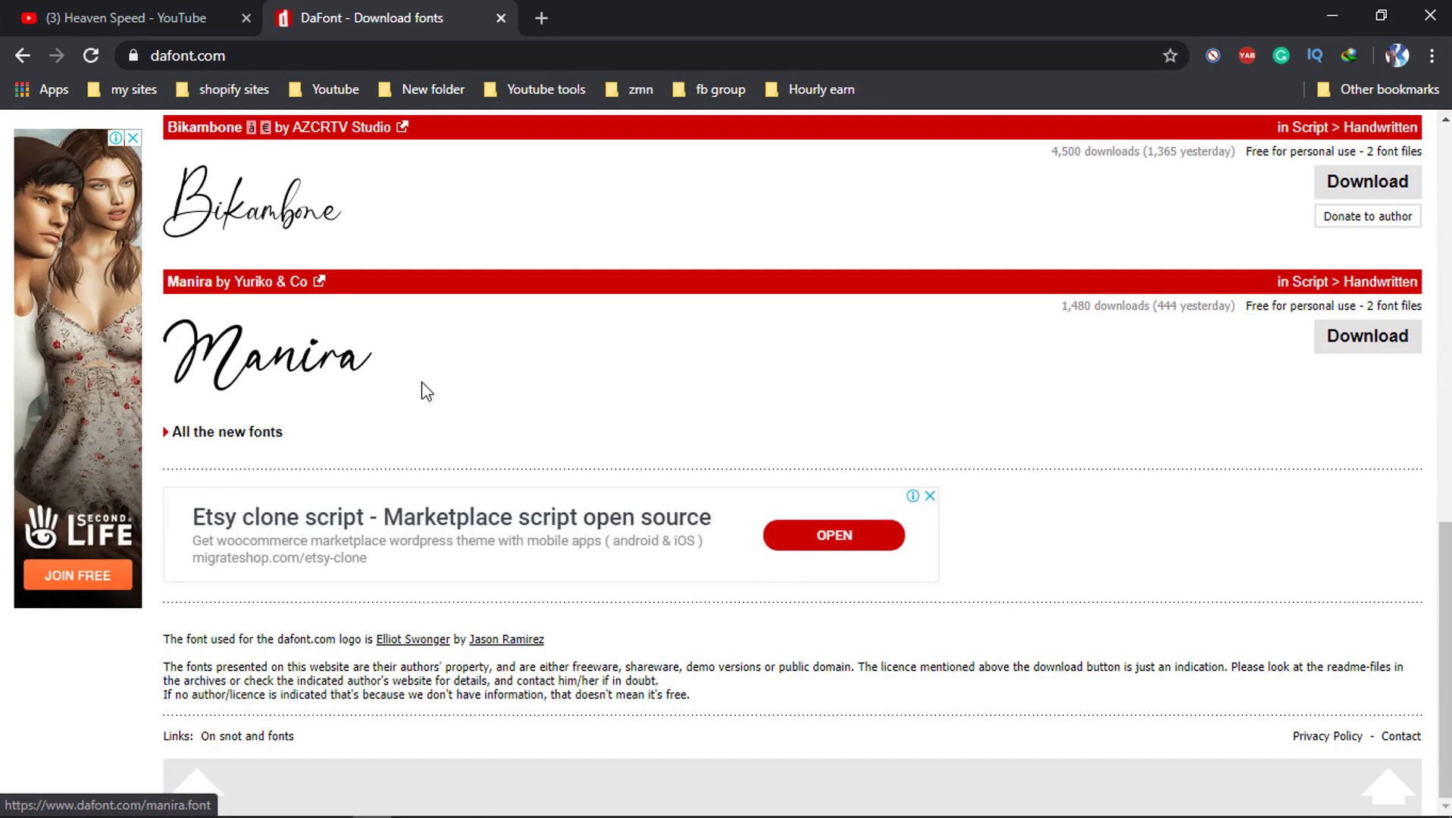
pyautogui.scroll(15, 425, 391)
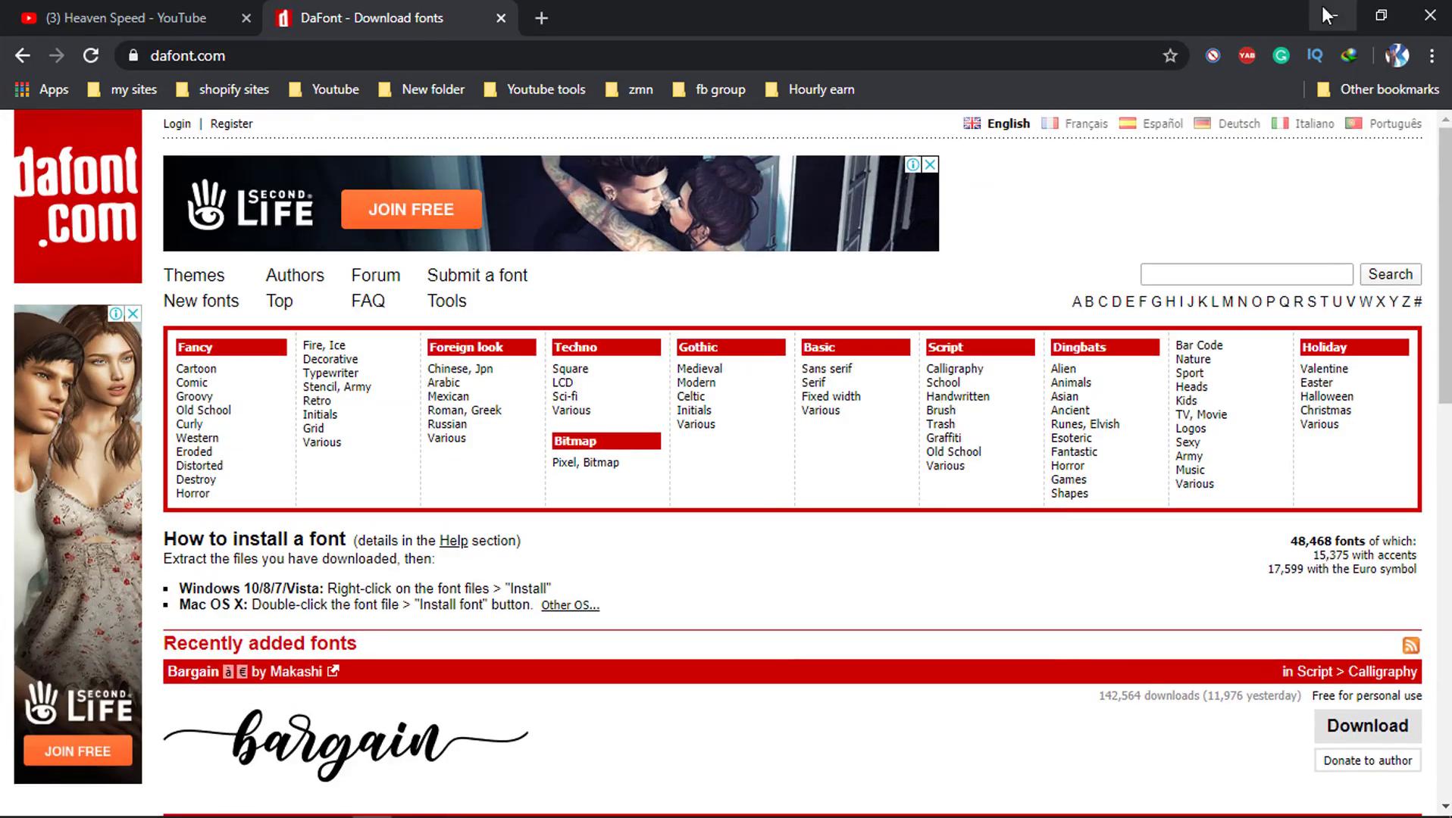
# Minimize the browser, refresh the desktop and switch to the channel banner document in Photoshop
pyautogui.click(1321, 5)
pyautogui.rightClick(786, 292)
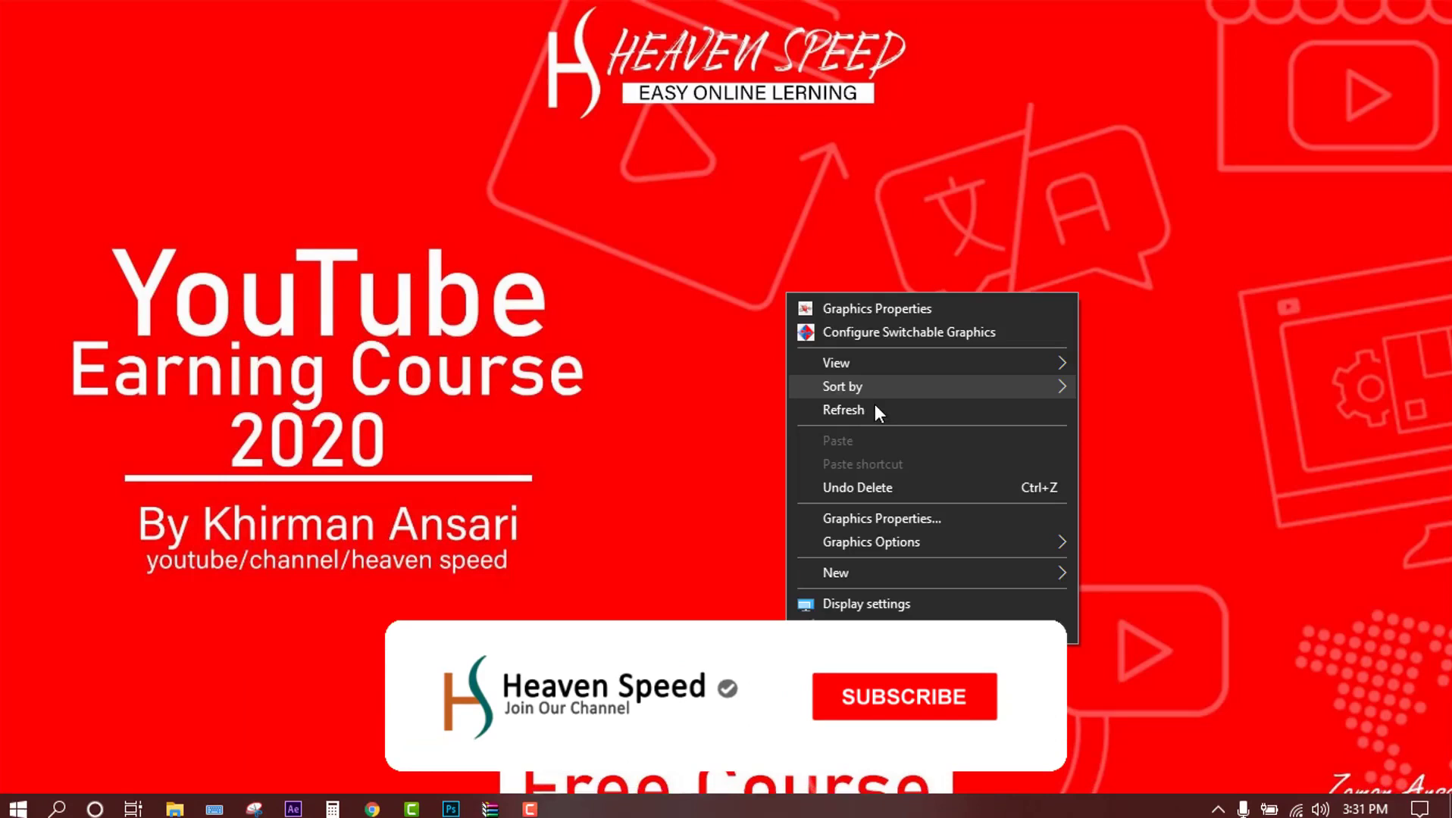
pyautogui.click(875, 409)
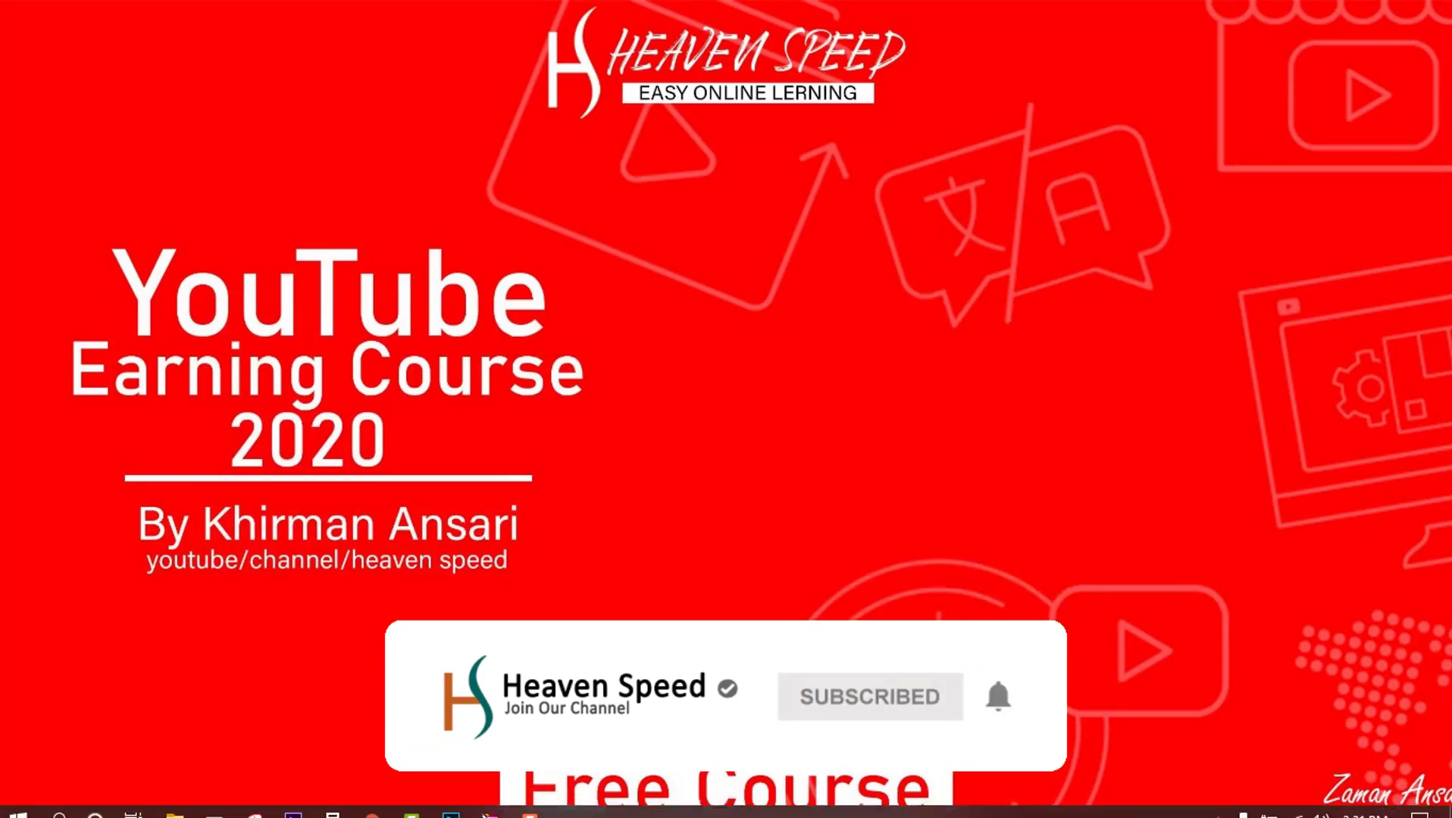
pyautogui.click(451, 801)
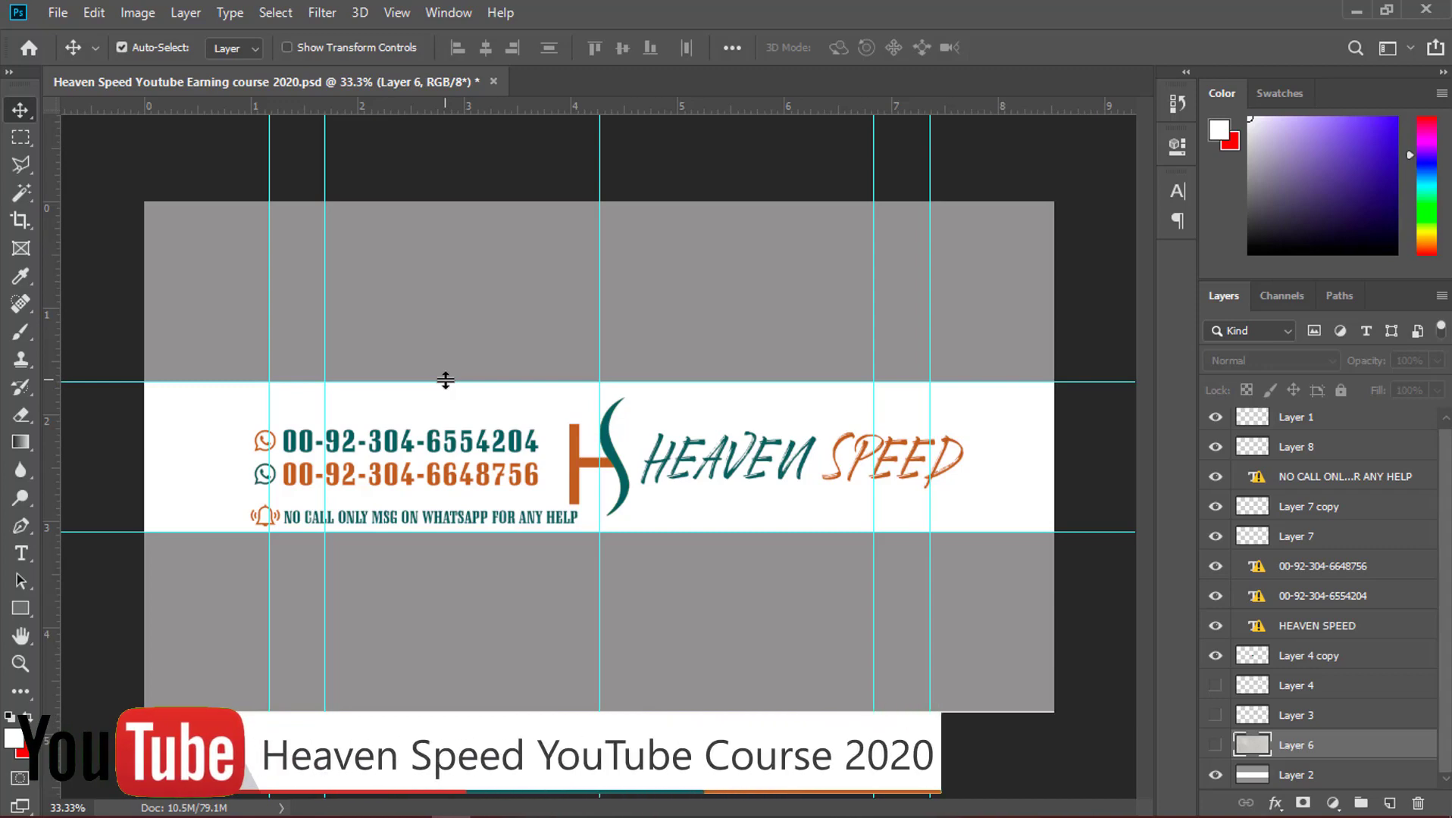
# Compare the channel banner with and without the textured Layer 6 background, leaving that layer hidden
pyautogui.click(585, 462)
pyautogui.moveTo(585, 462); pyautogui.dragTo(583, 474)
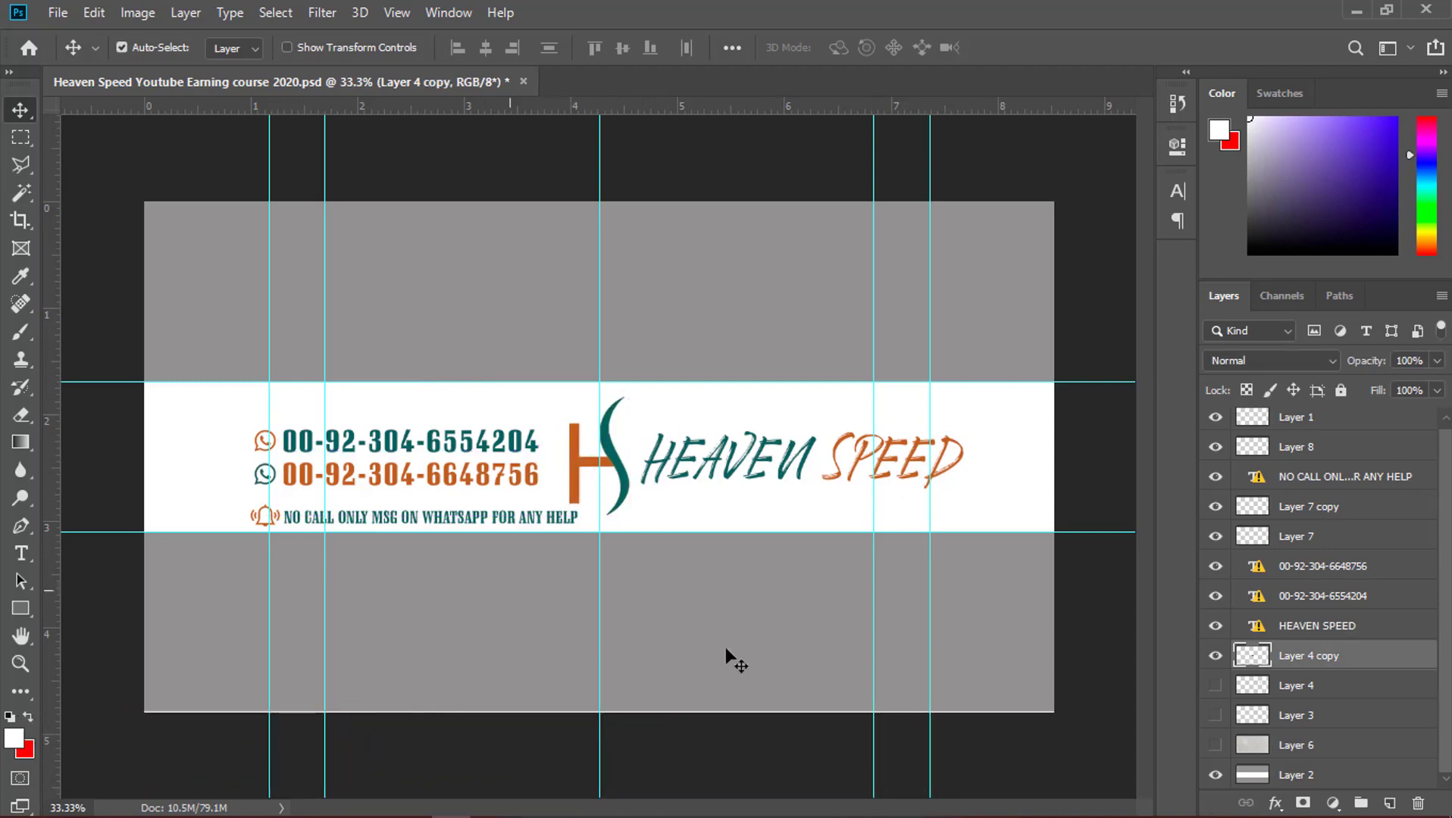
pyautogui.click(1217, 749)
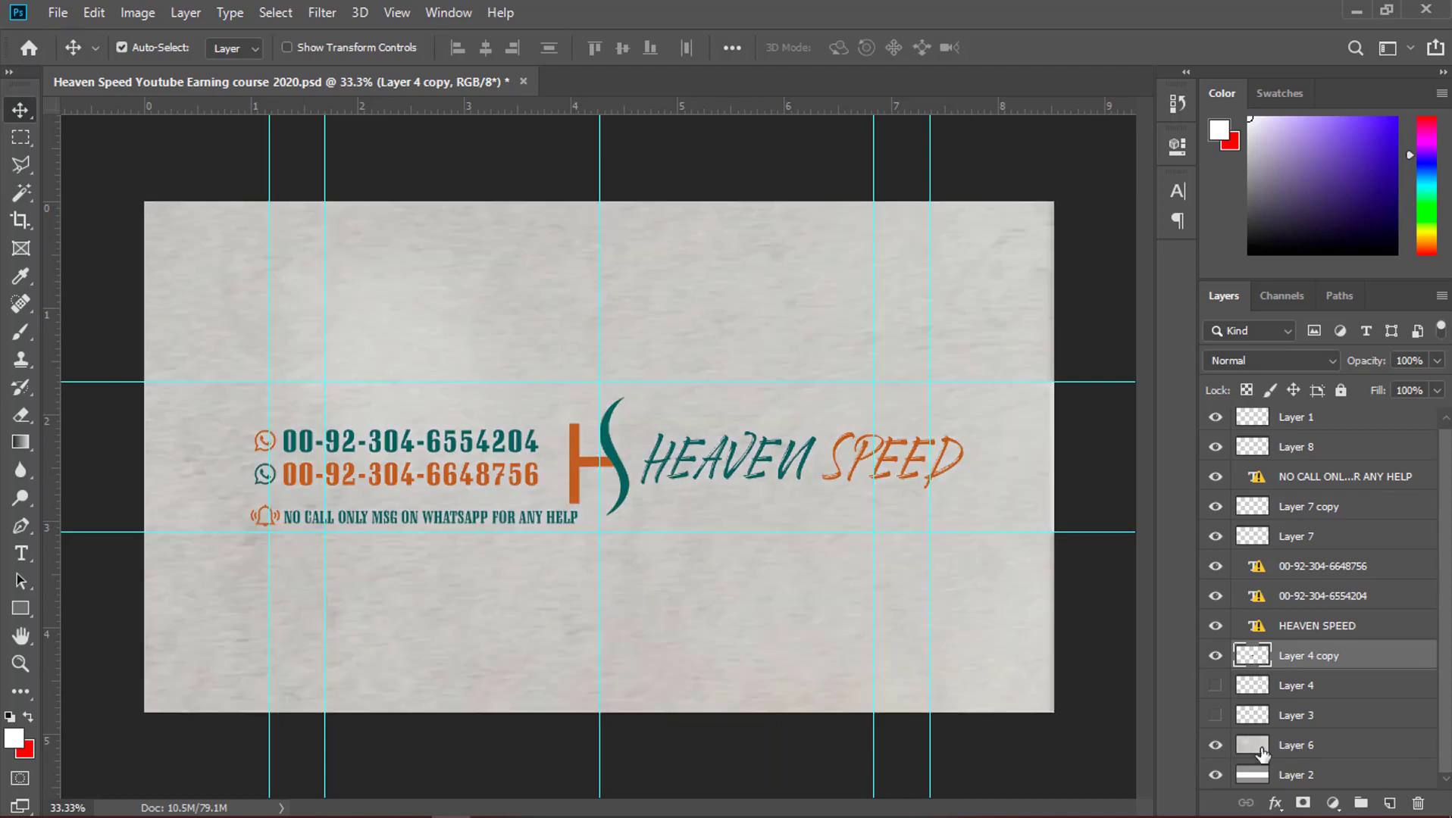
pyautogui.click(1255, 748)
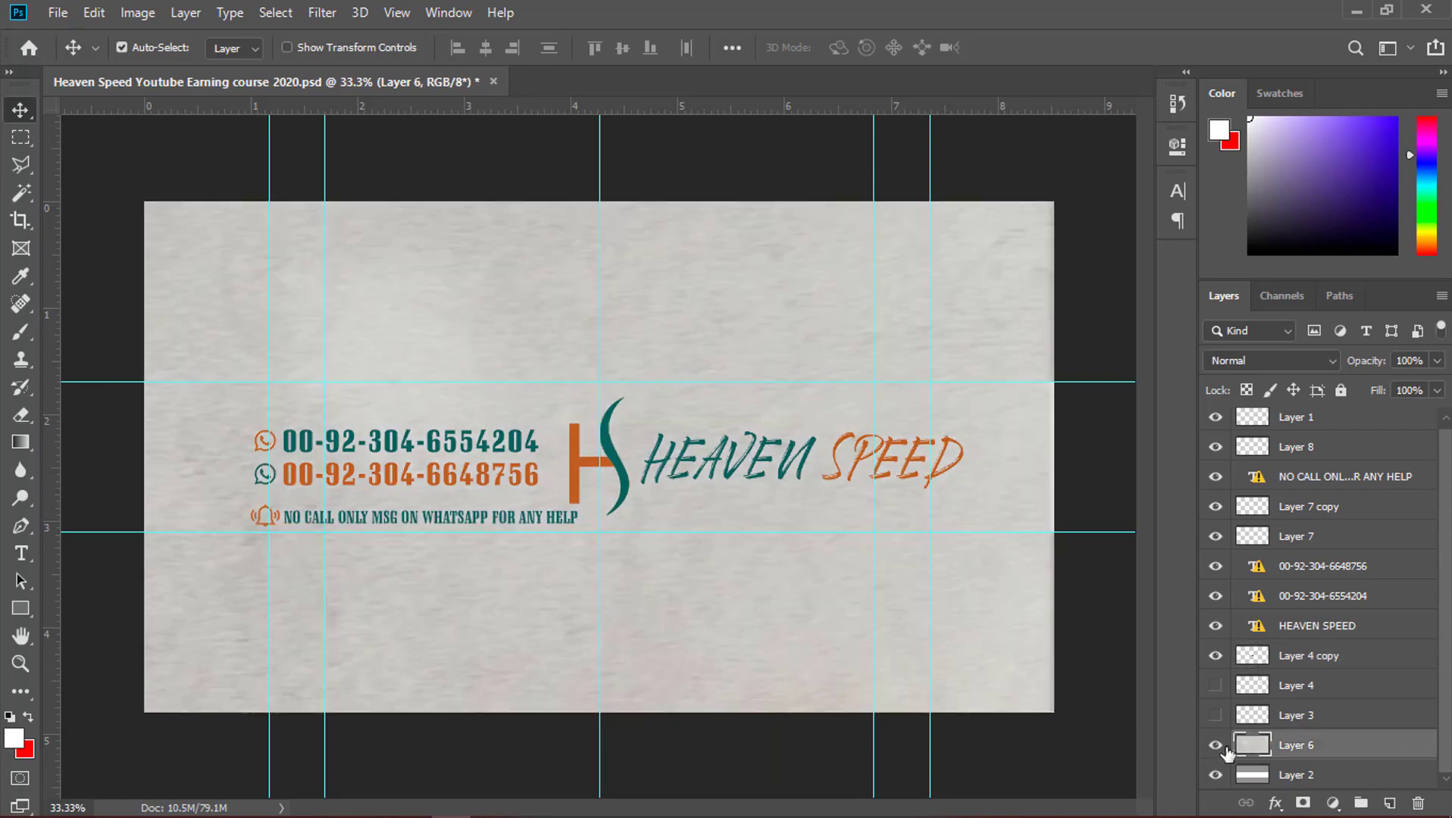
pyautogui.click(1217, 747)
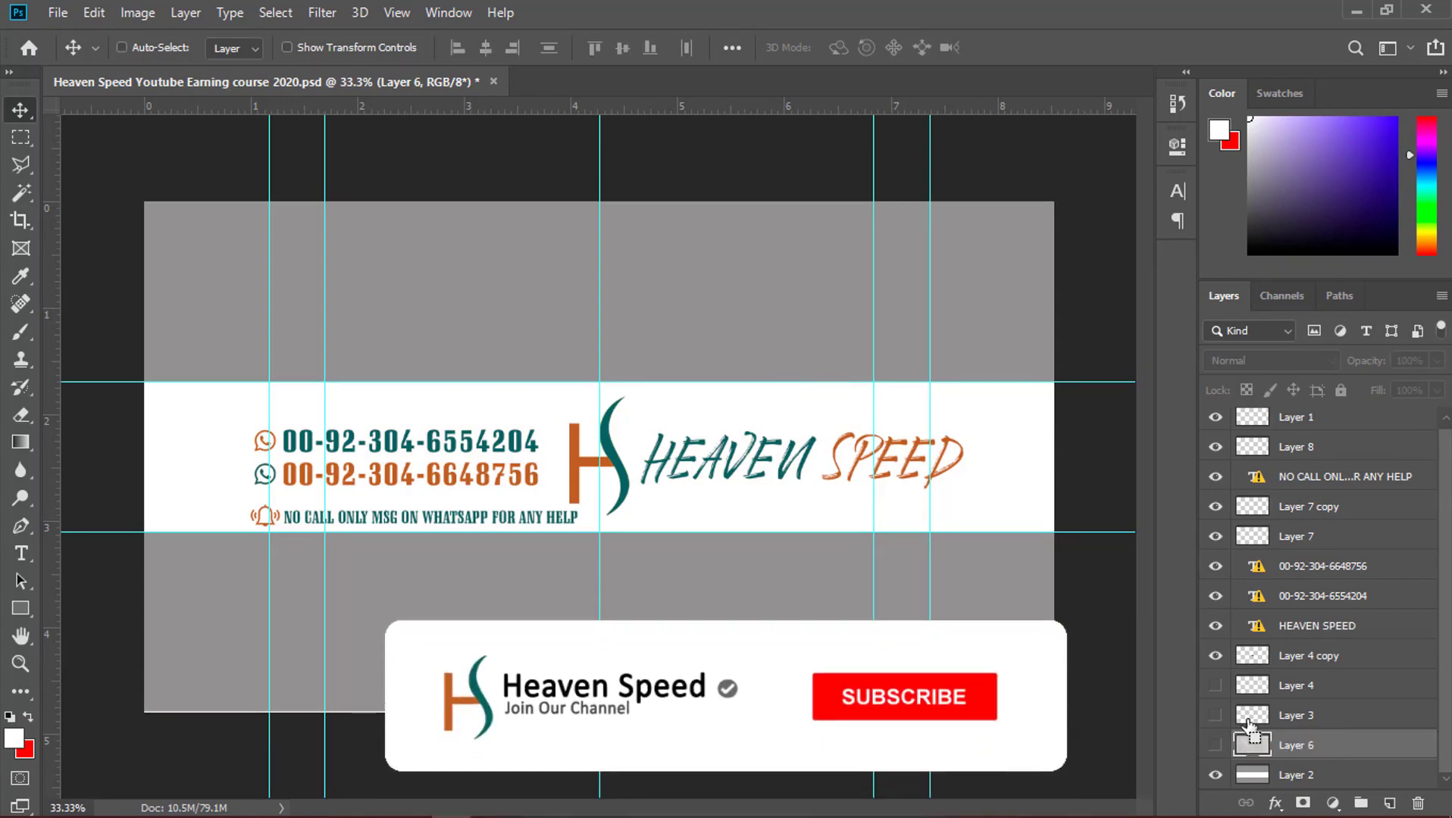
# Load the outline of Layer 6 as a selection and set the foreground colour to light grey #b1b1b3
pyautogui.keyDown('ctrl'); pyautogui.click(1250, 734); pyautogui.keyUp('ctrl')
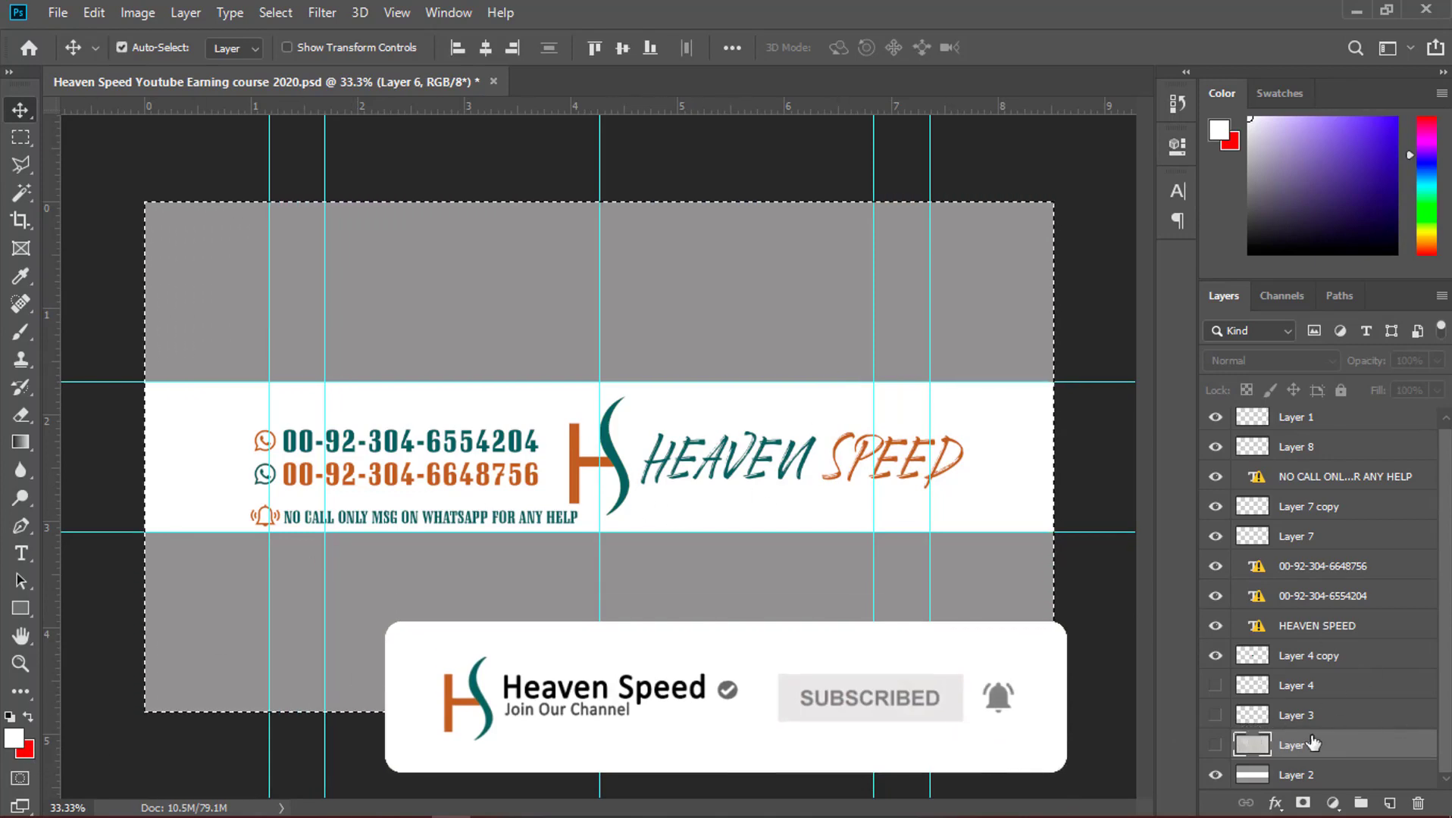
pyautogui.click(14, 739)
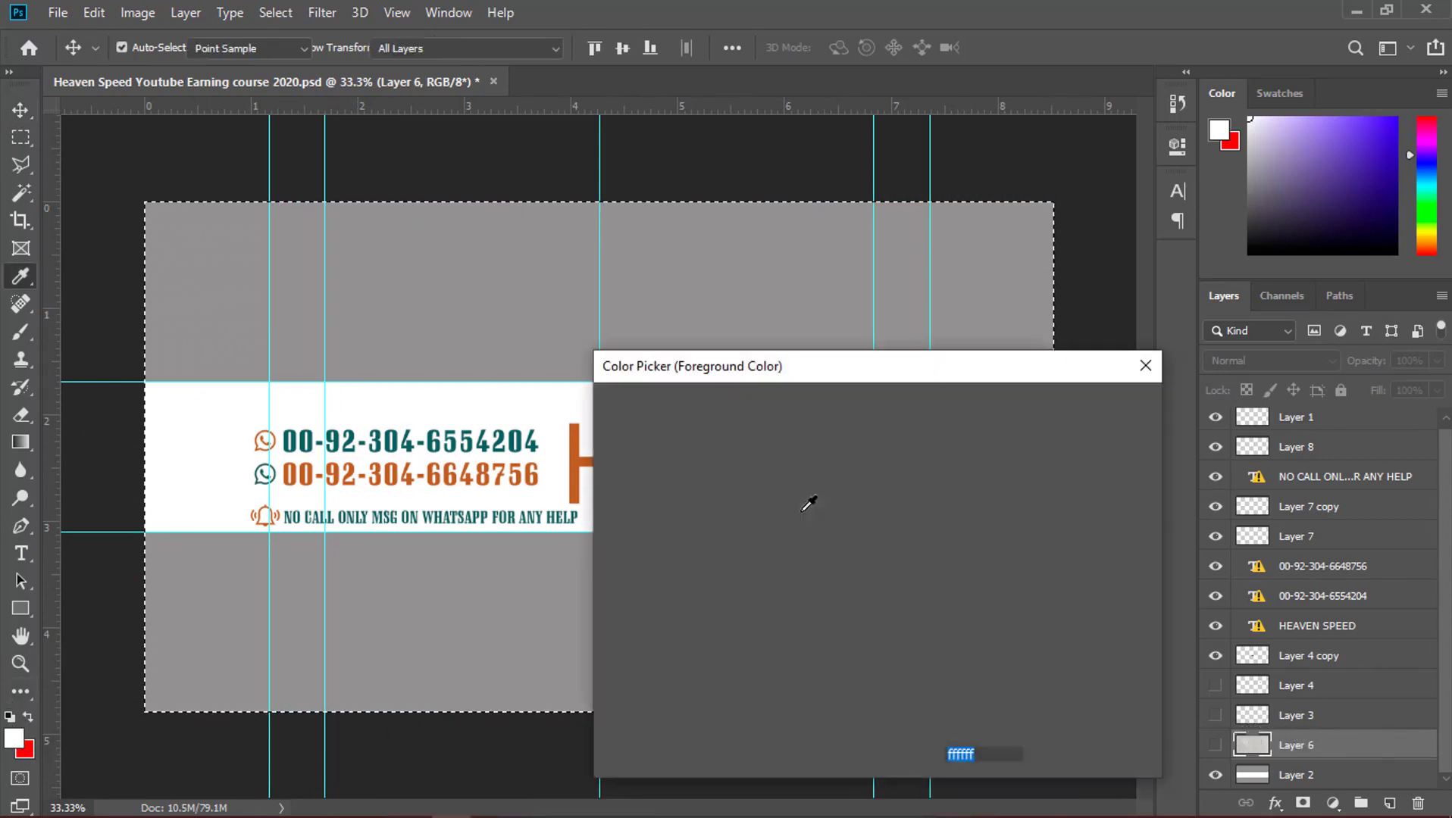
pyautogui.moveTo(837, 464)
pyautogui.mouseDown()
pyautogui.moveTo(894, 409)
pyautogui.moveTo(814, 432)
pyautogui.moveTo(895, 406)
pyautogui.mouseUp()
pyautogui.moveTo(649, 509)
pyautogui.mouseDown()
pyautogui.moveTo(606, 504)
pyautogui.moveTo(616, 535)
pyautogui.moveTo(609, 498)
pyautogui.mouseUp()
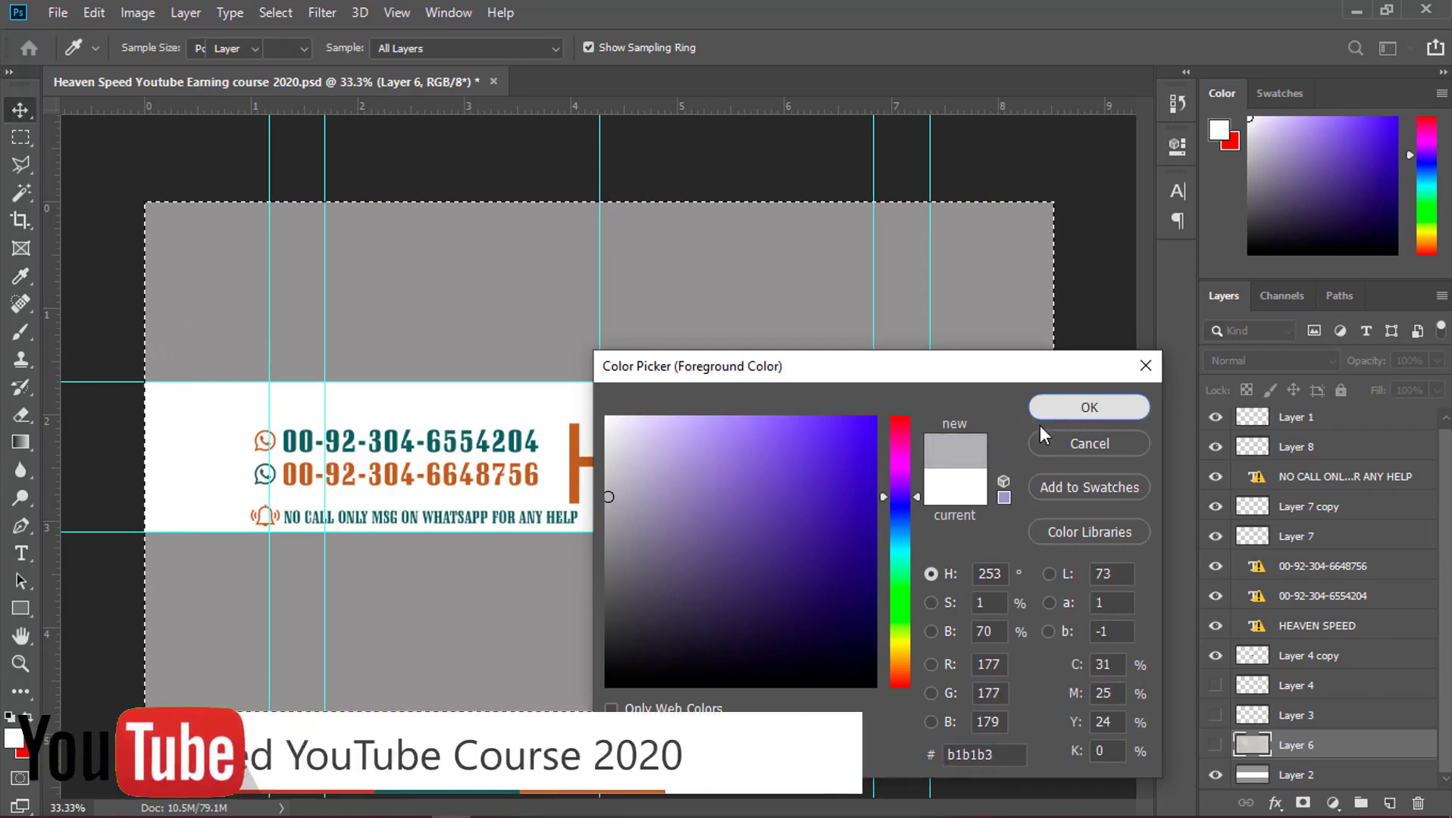
pyautogui.click(1042, 416)
pyautogui.press('v')
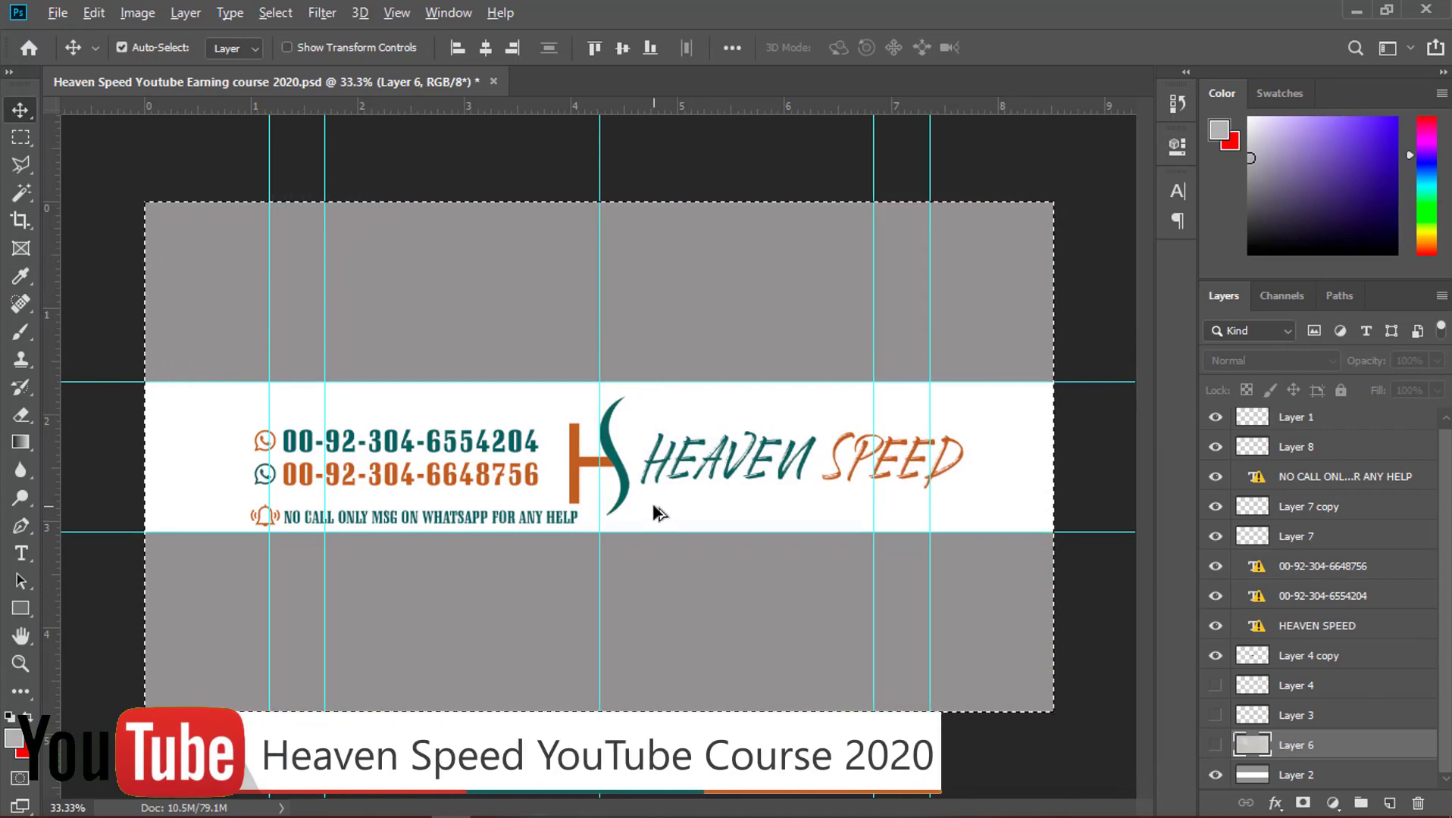
# Make Layer 3 visible, fill the selected canvas area on it with the grey foreground colour and deselect
pyautogui.hotkey('alt', 'BackSpace')
pyautogui.click(680, 323)
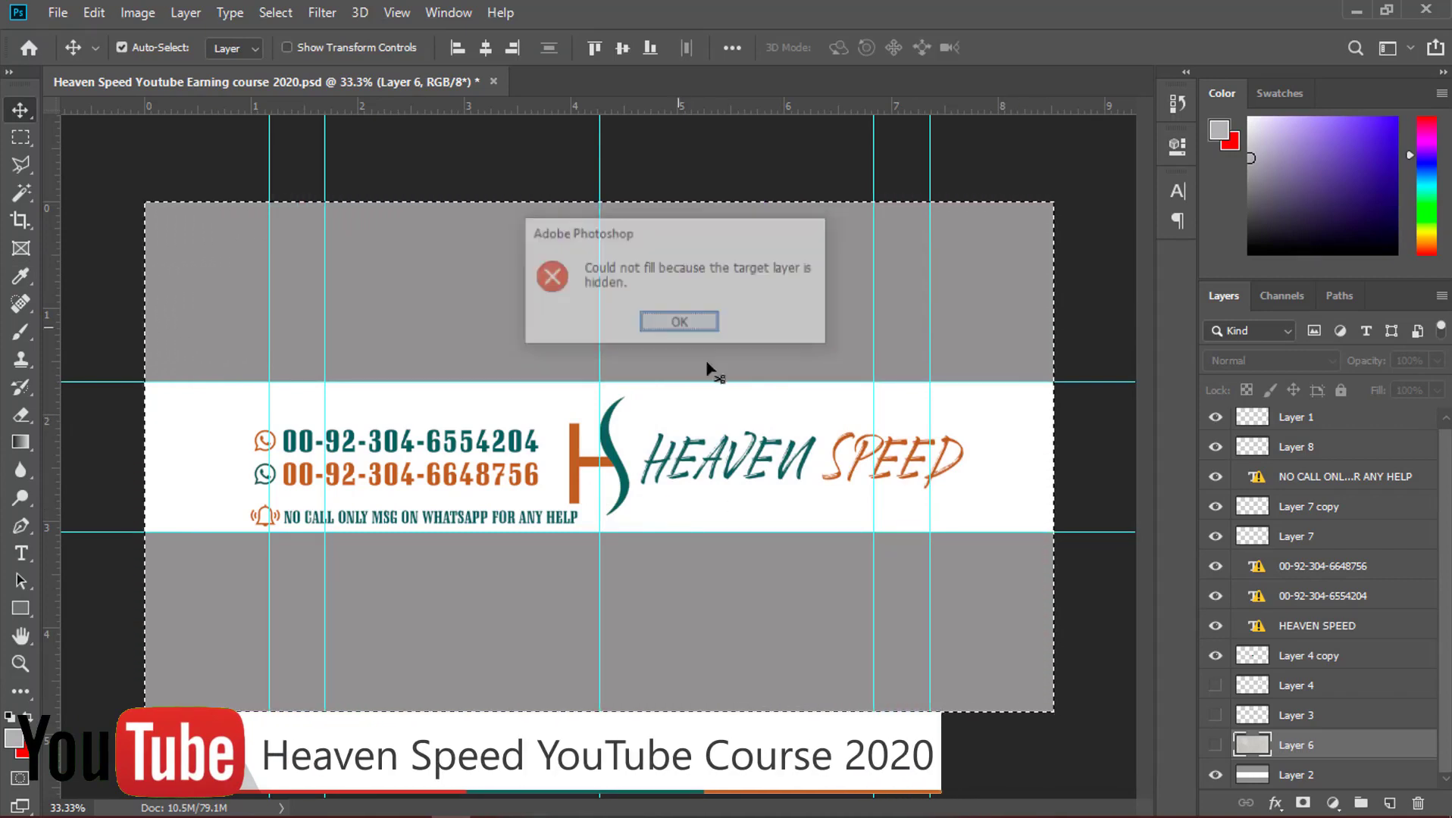
pyautogui.click(1312, 716)
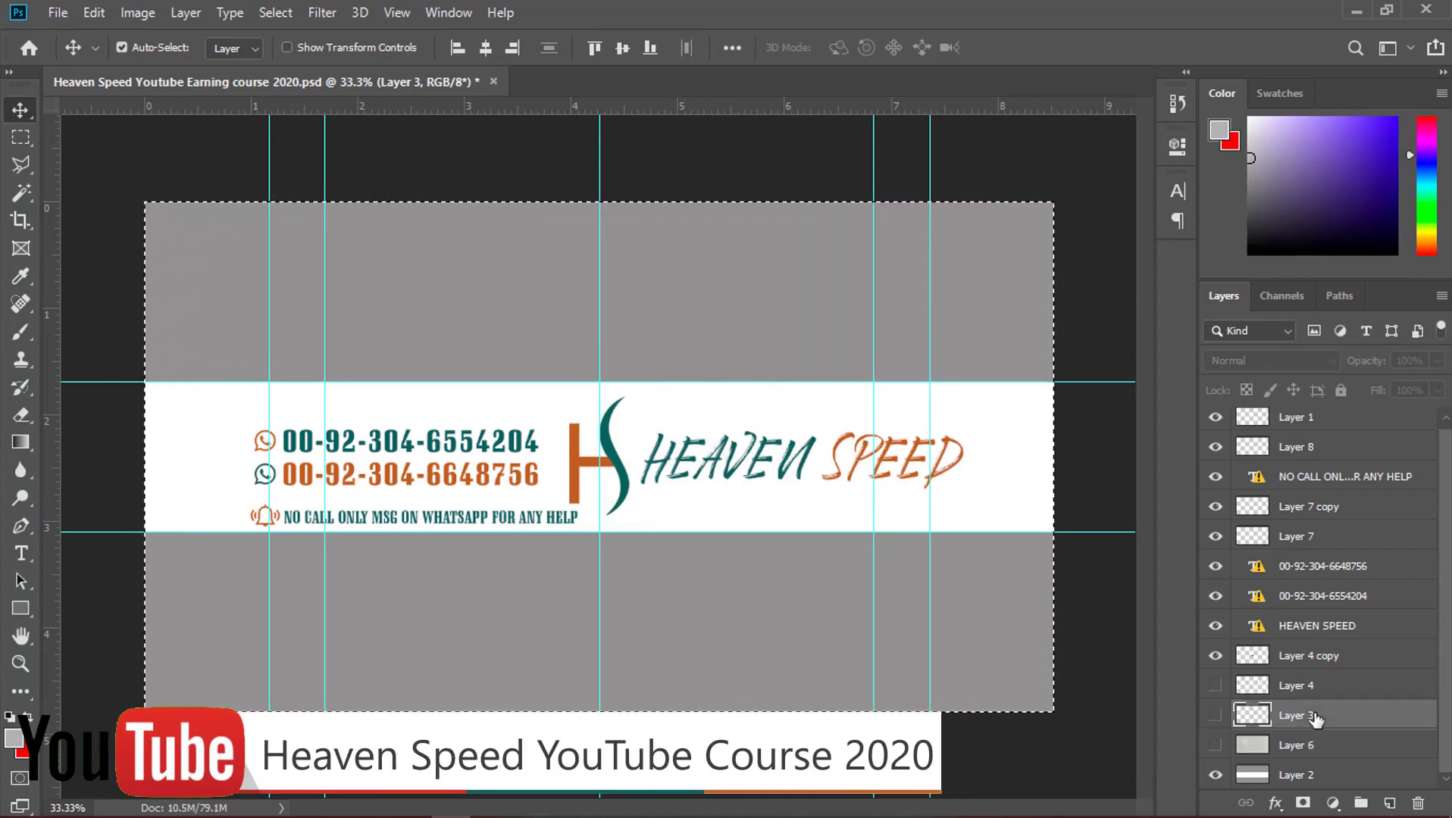
pyautogui.click(1214, 716)
pyautogui.hotkey('alt', 'BackSpace')
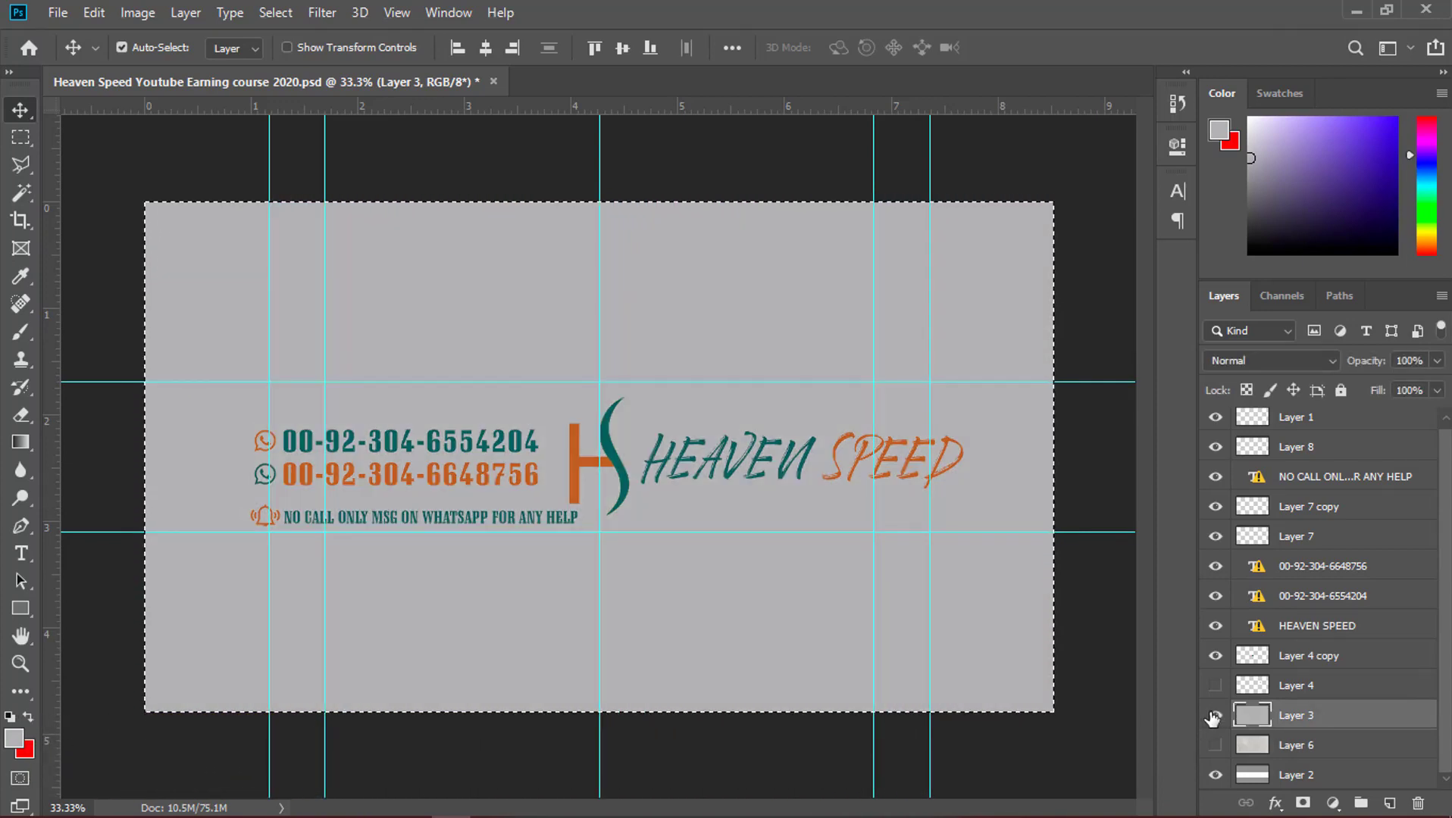
pyautogui.hotkey('ctrl', 'd')
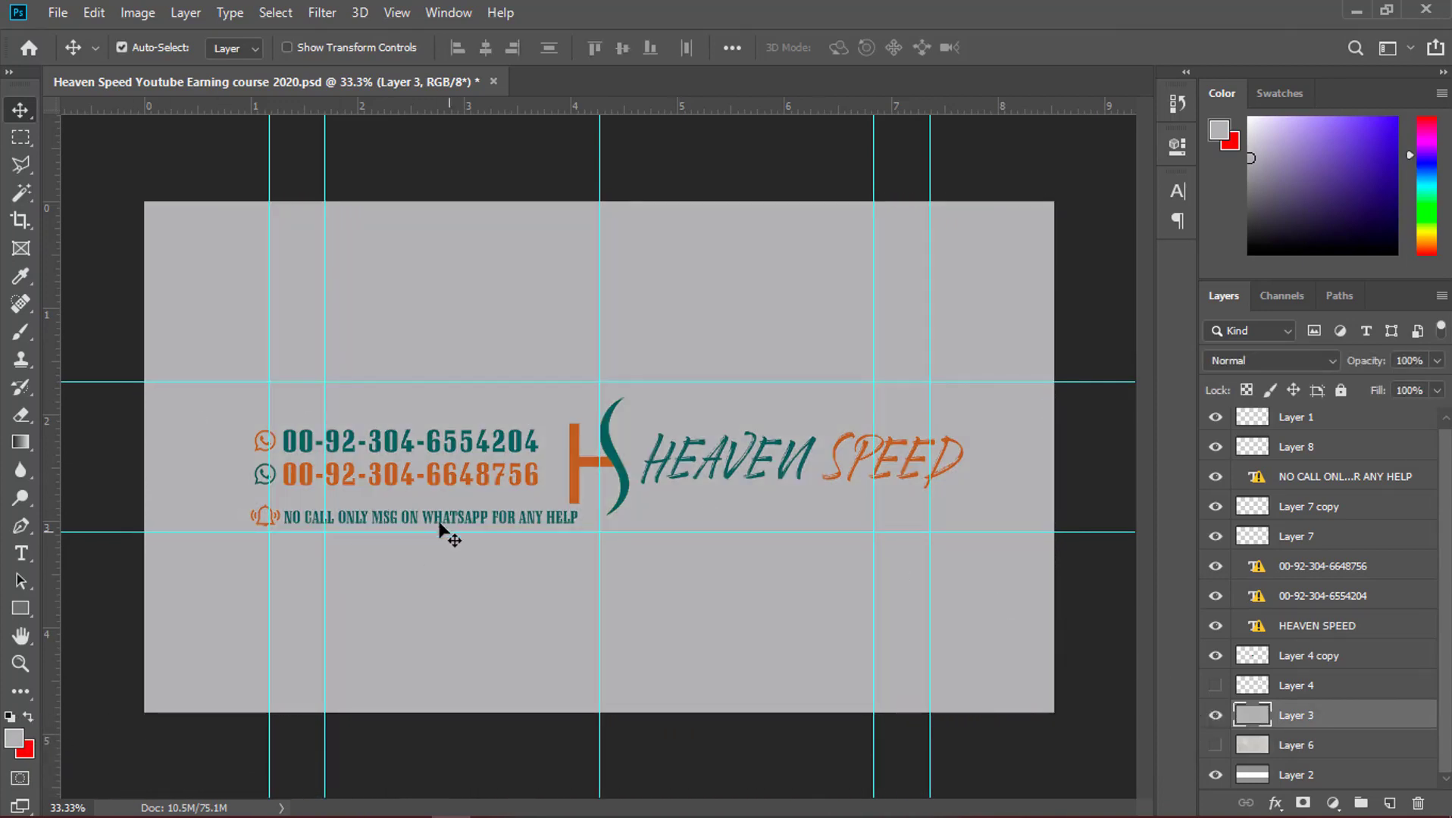
# Fill the HS logo on Layer 4 copy with white and move the central vertical guide beyond the canvas's right edge
pyautogui.click(595, 466)
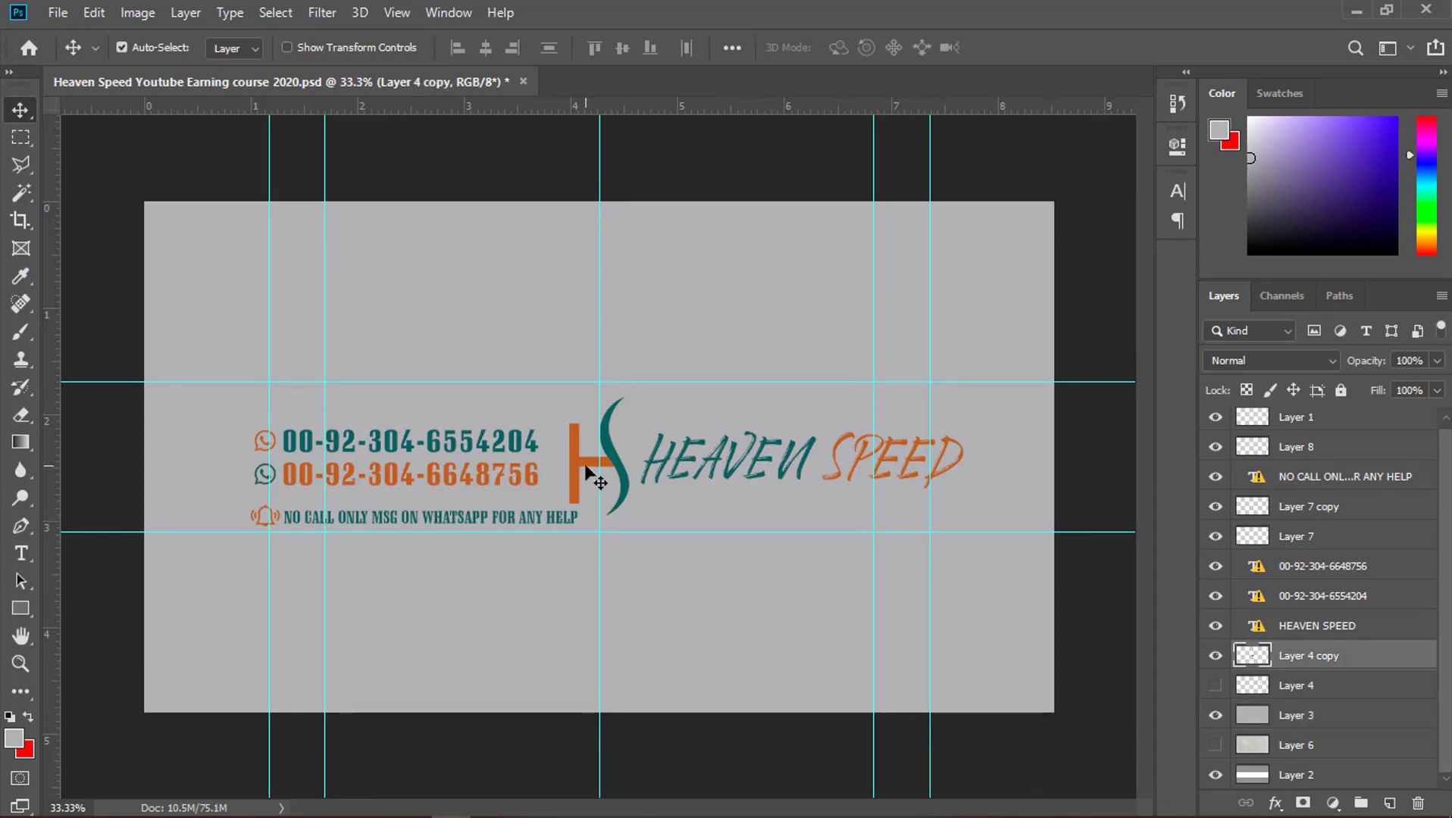
pyautogui.keyDown('ctrl'); pyautogui.click(1250, 657); pyautogui.keyUp('ctrl')
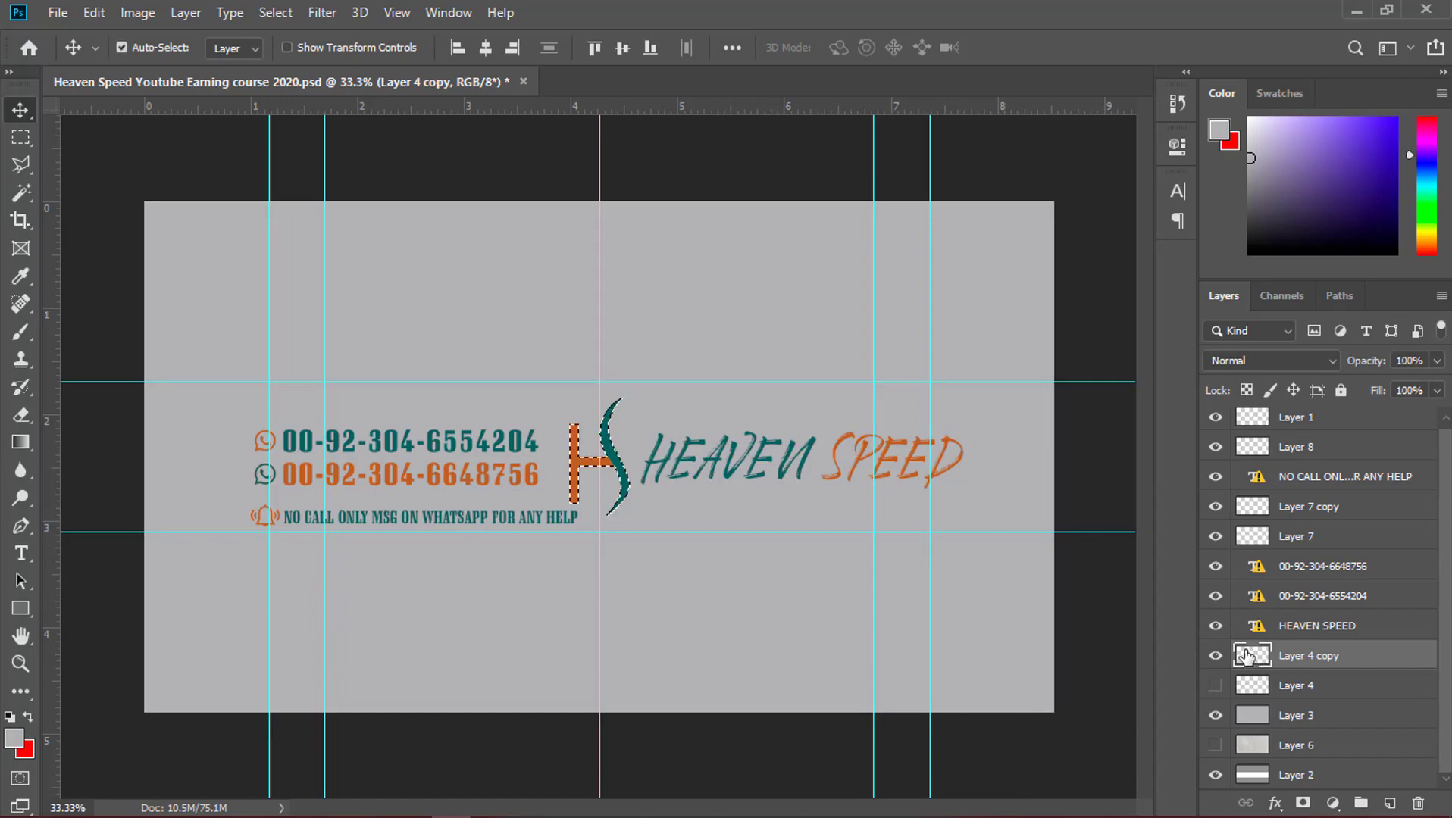
pyautogui.click(15, 741)
pyautogui.moveTo(621, 534); pyautogui.dragTo(565, 384)
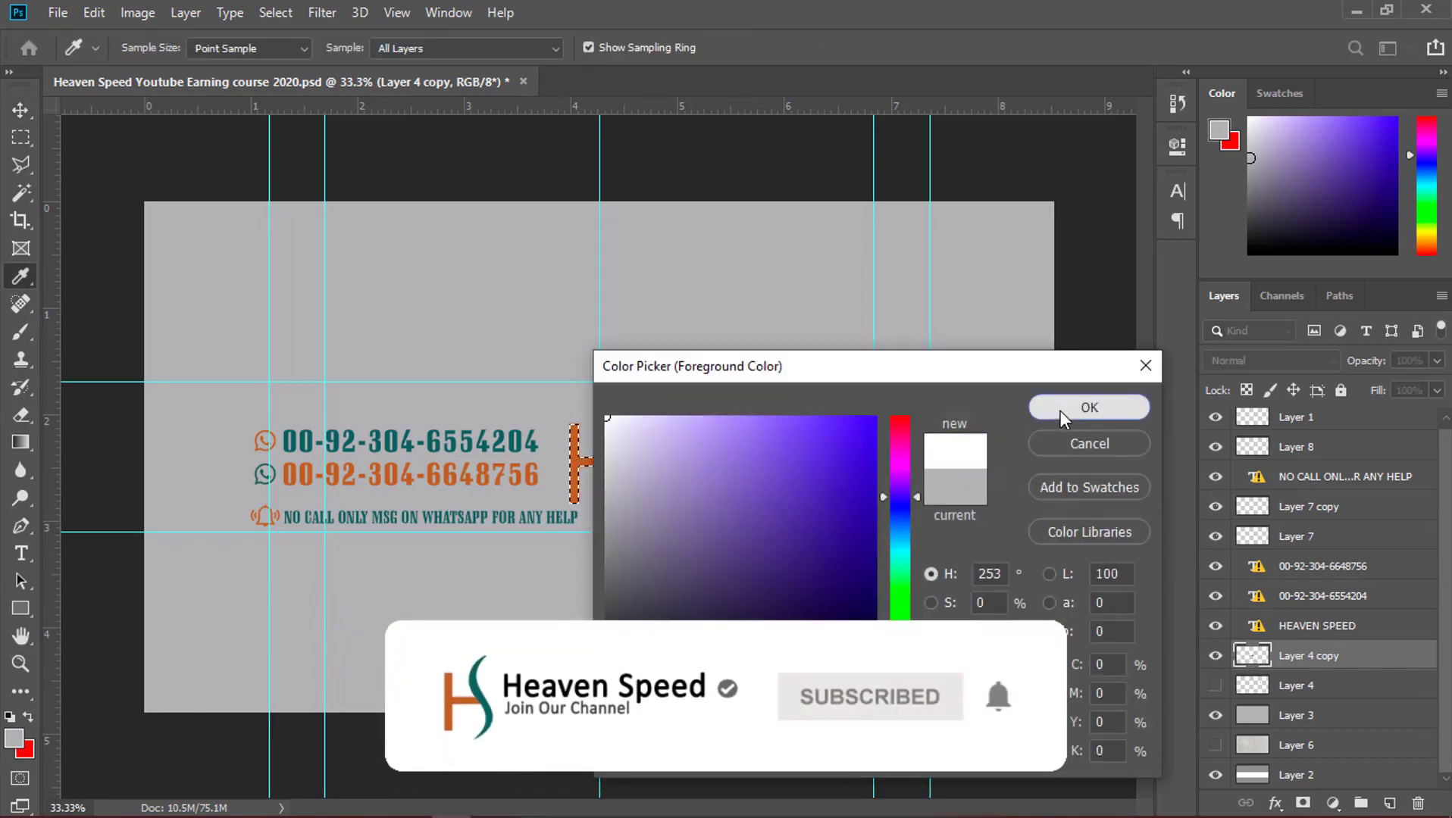
pyautogui.click(1089, 407)
pyautogui.hotkey('alt', 'BackSpace')
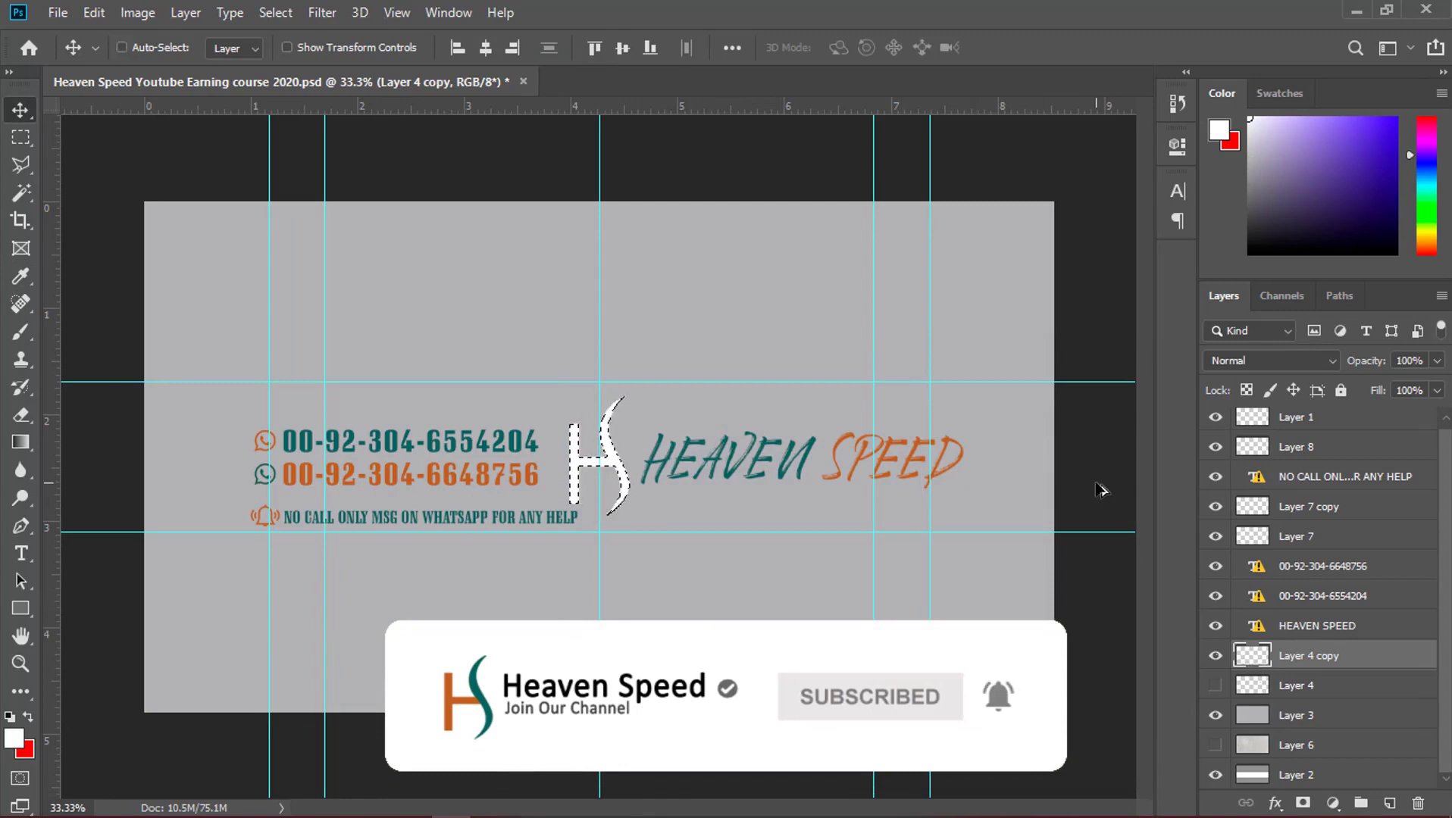
pyautogui.moveTo(604, 358); pyautogui.dragTo(1110, 337)
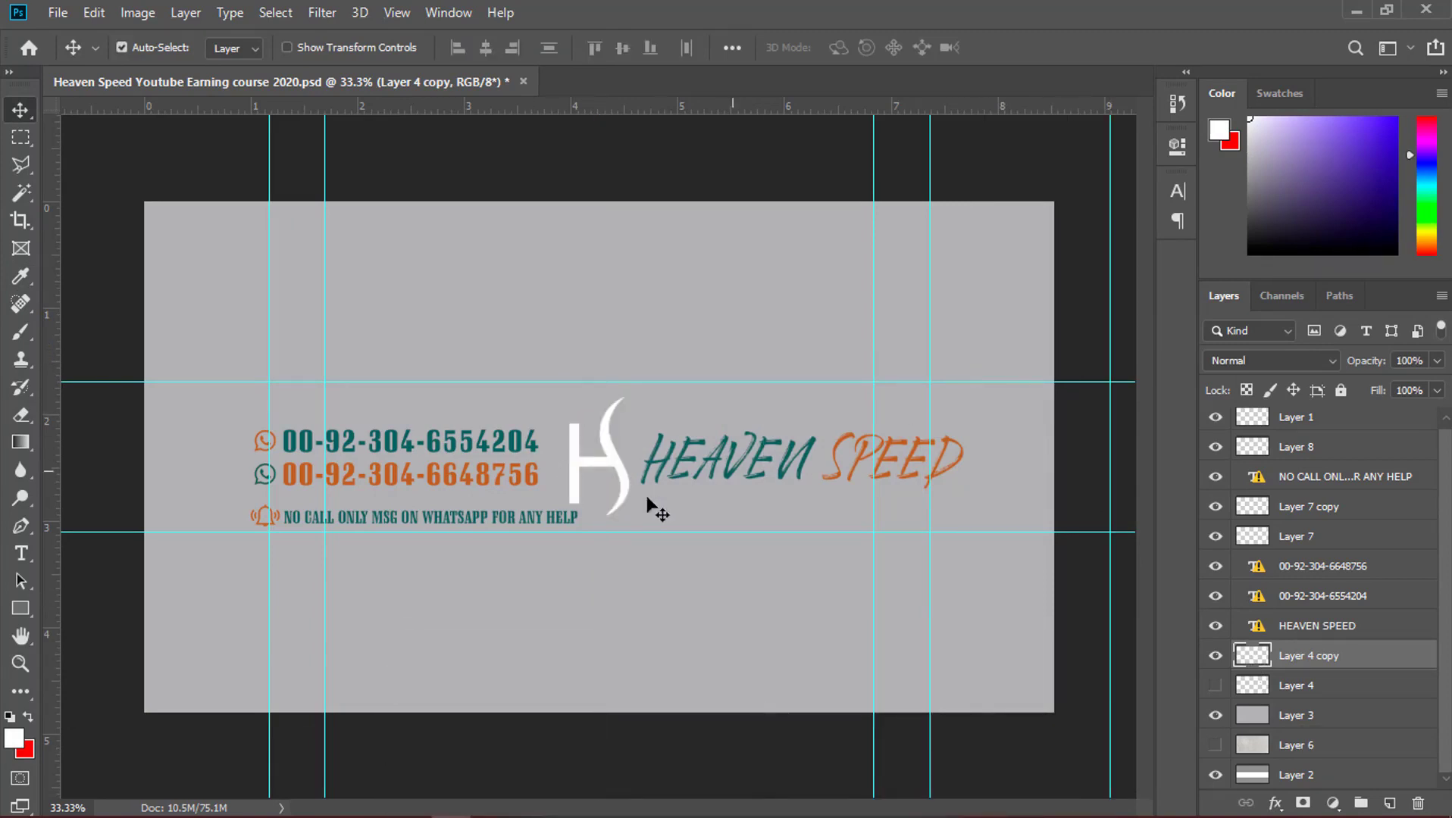
# Accept font substitution for the upper phone number text and set its font to Arabolical
pyautogui.doubleClick(395, 452)
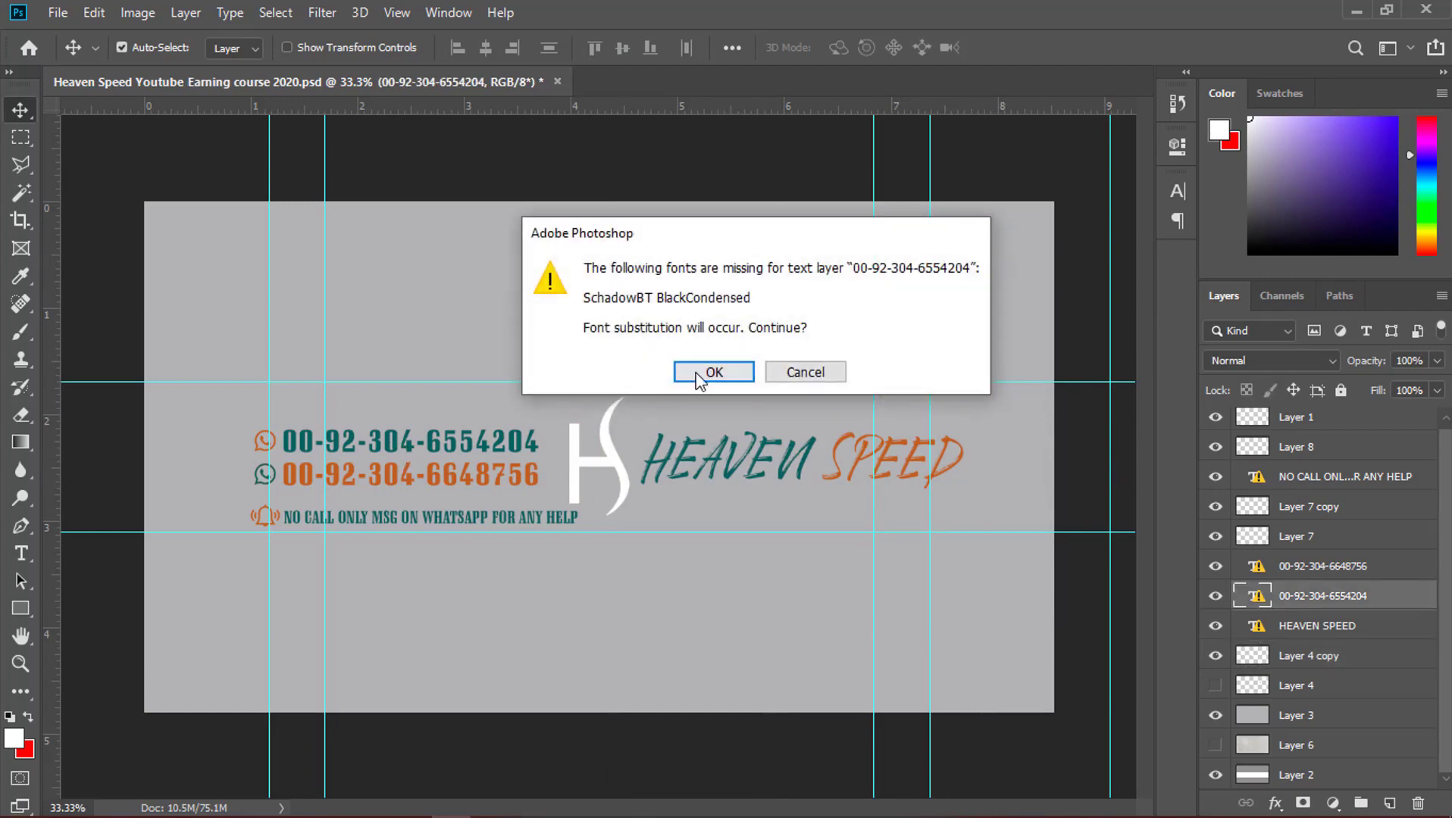
pyautogui.click(713, 372)
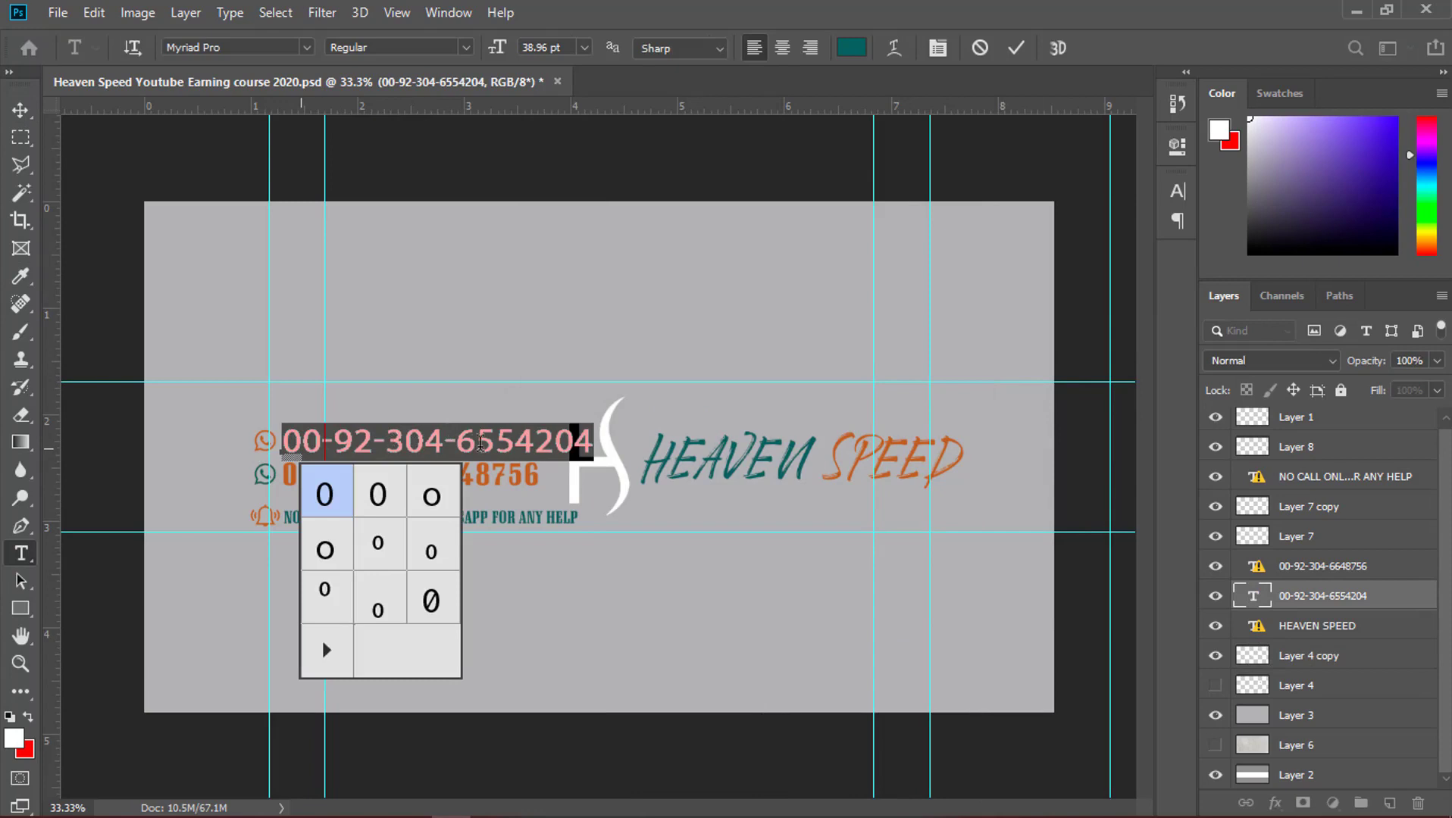
pyautogui.hotkey('ctrl', 'Return')
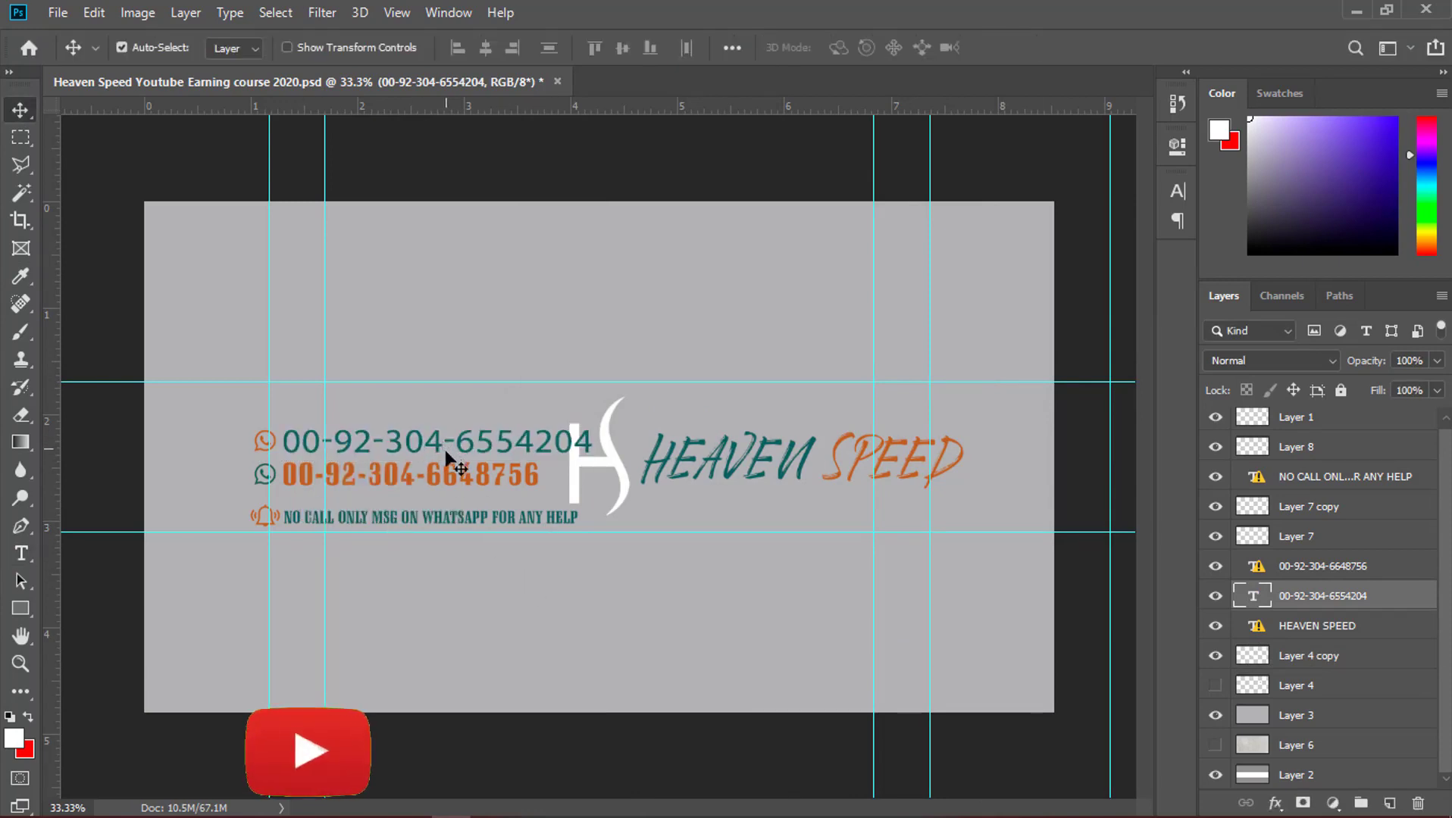
pyautogui.keyDown('ctrl'); pyautogui.doubleClick(437, 444); pyautogui.keyUp('ctrl')
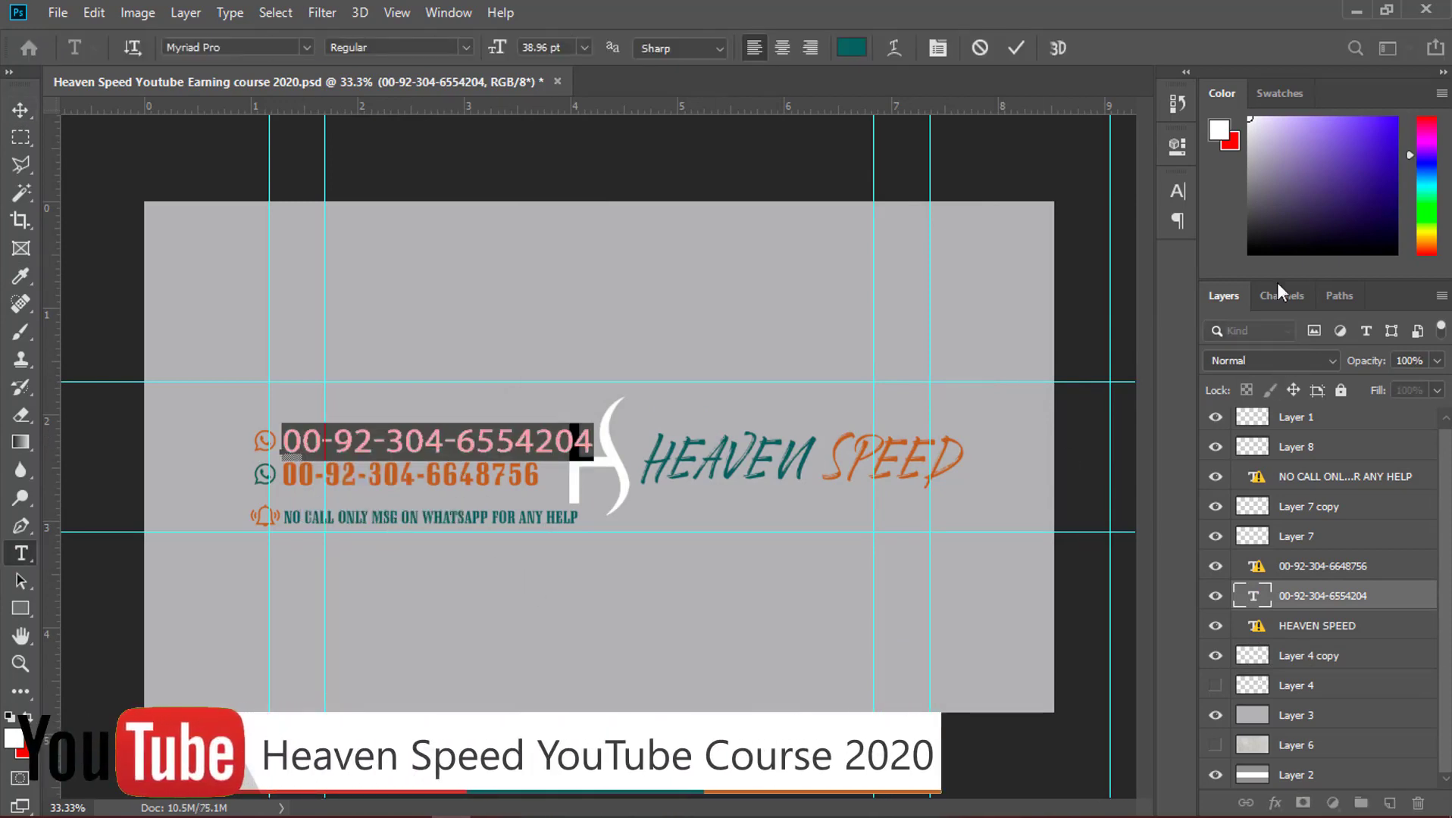
pyautogui.click(1184, 195)
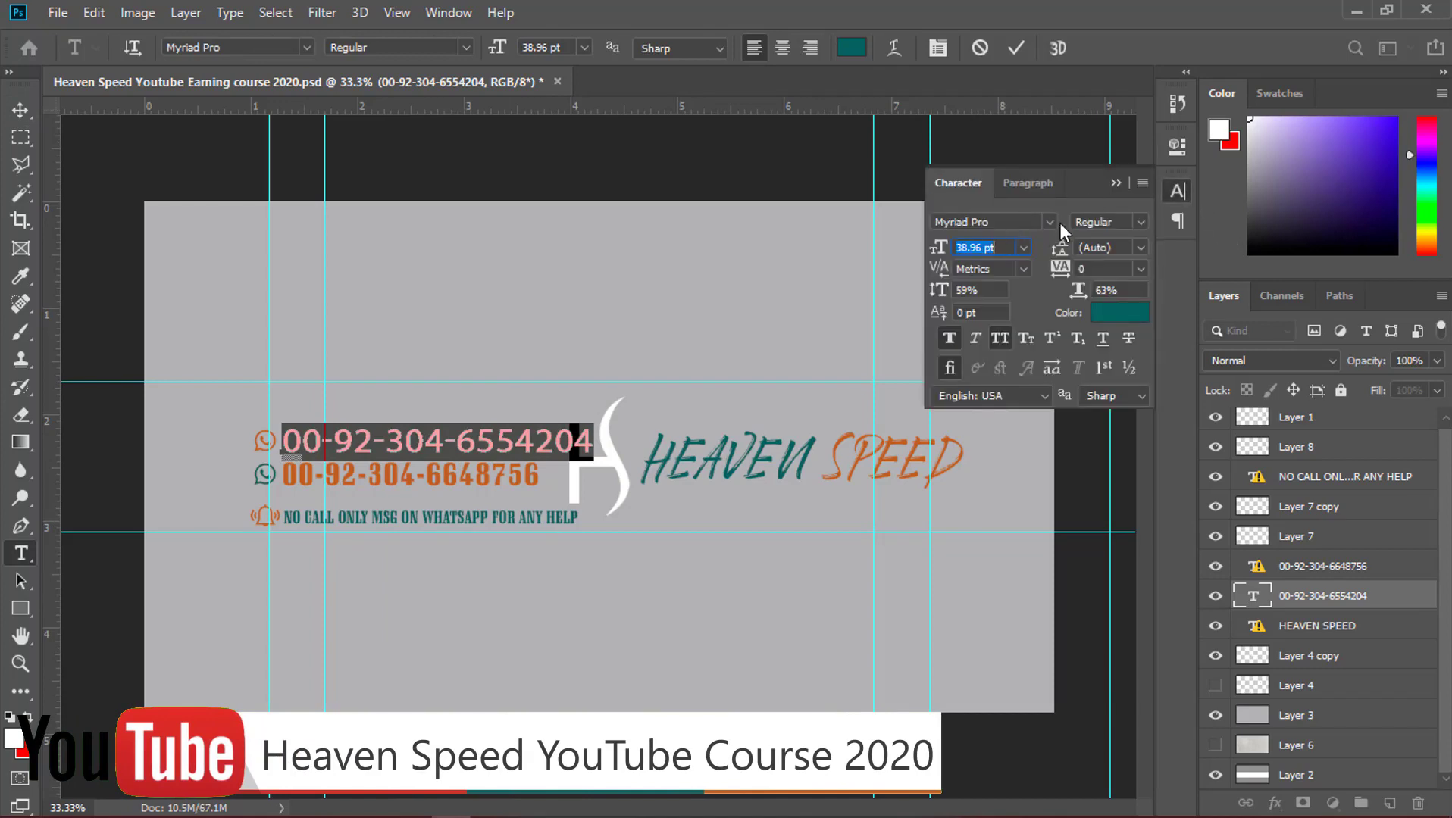
pyautogui.click(1009, 222)
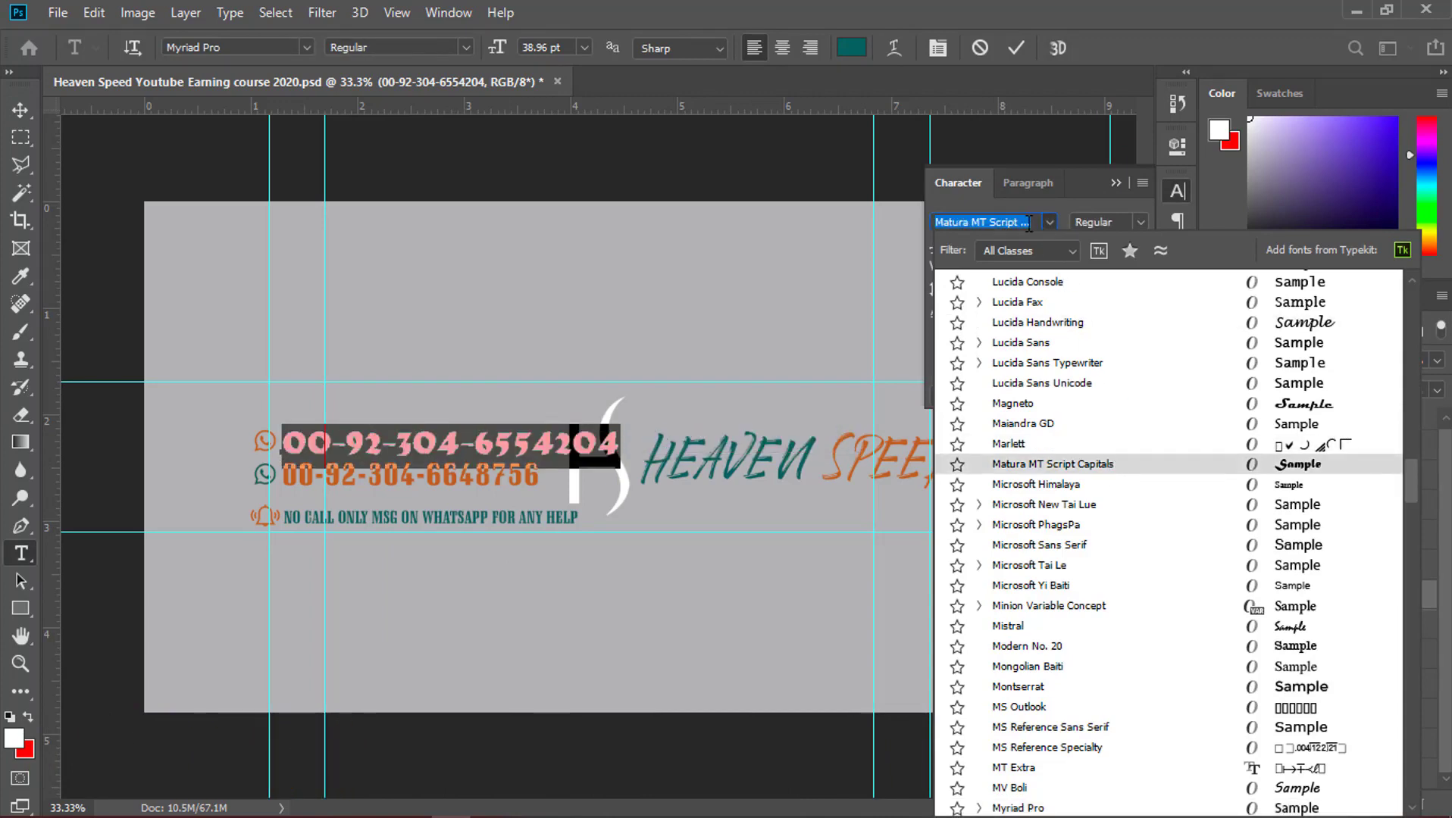
pyautogui.write('ara')
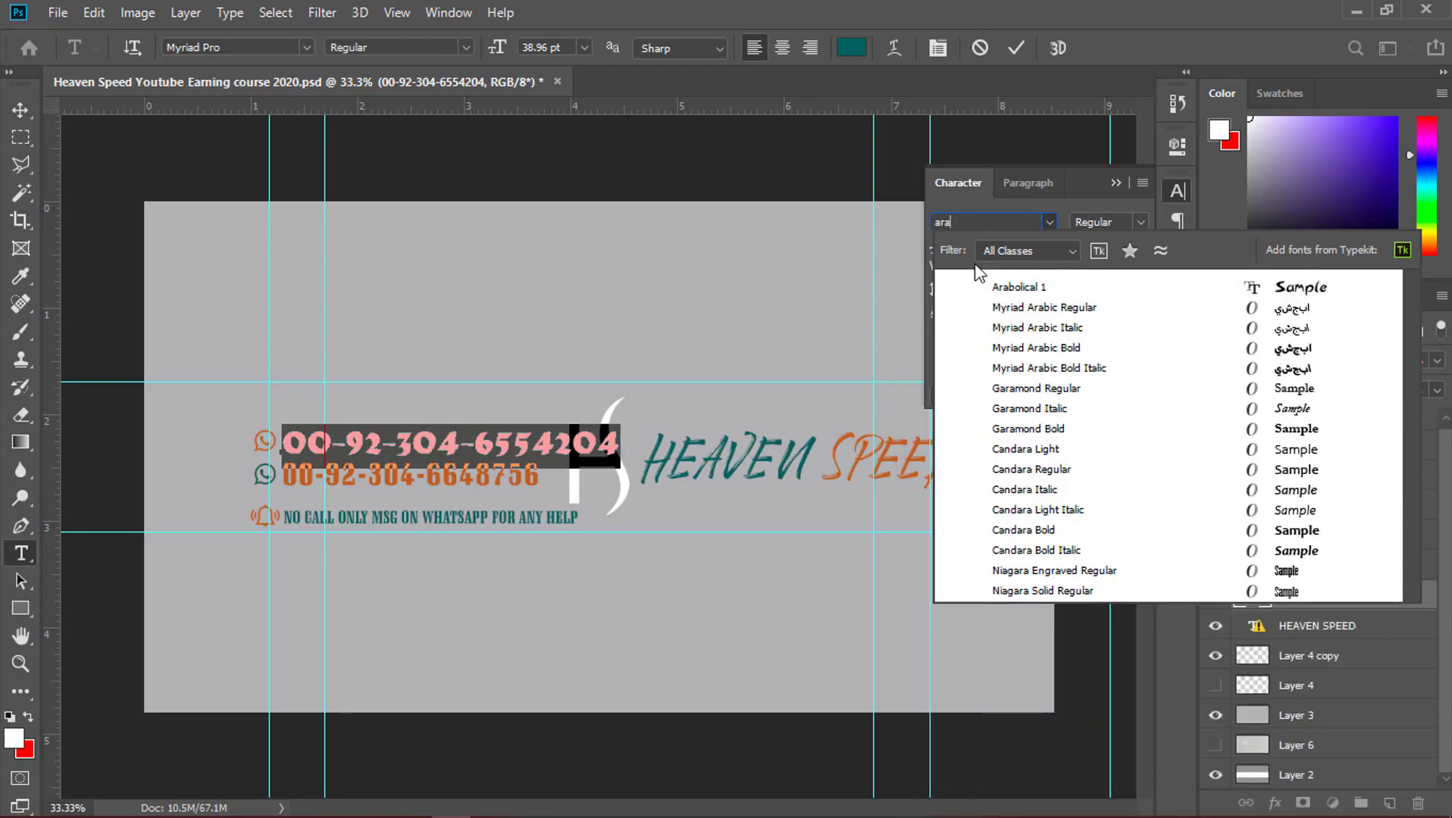
pyautogui.click(1019, 287)
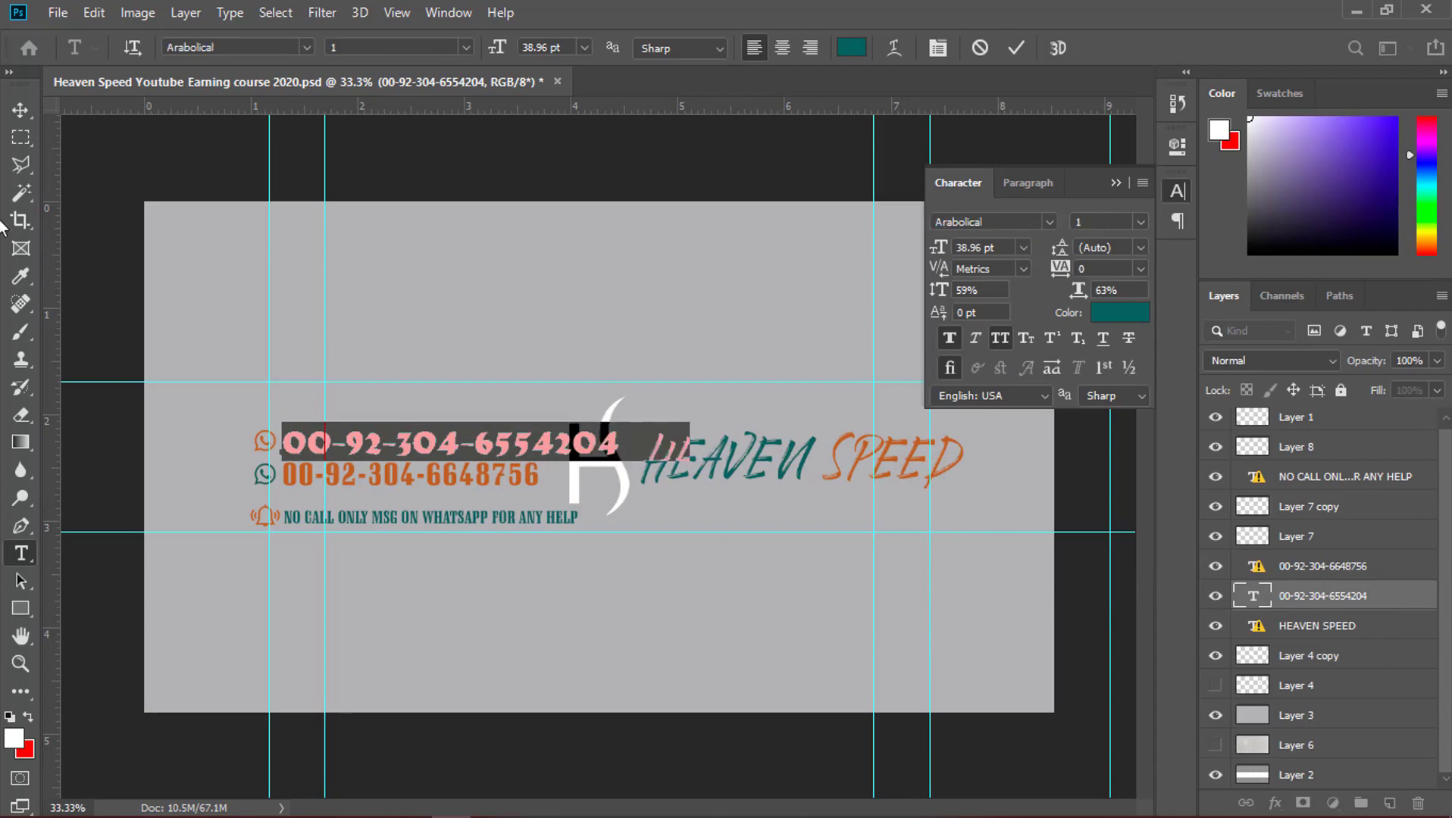
pyautogui.click(20, 110)
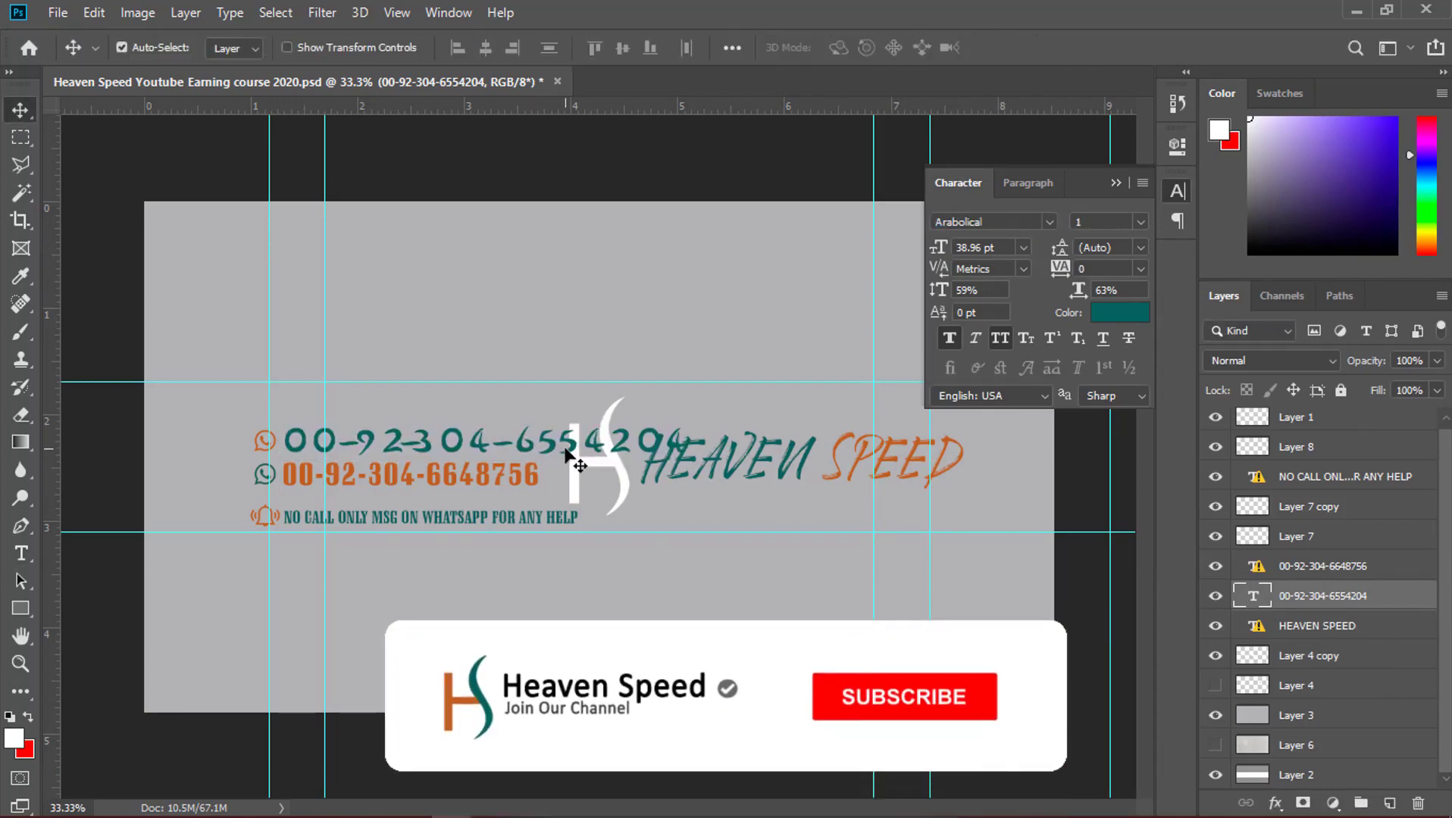
# Narrow the upper phone number text with Free Transform so it ends before the HS logo
pyautogui.hotkey('ctrl', 't')
pyautogui.moveTo(688, 444); pyautogui.dragTo(543, 435)
pyautogui.press('Return')
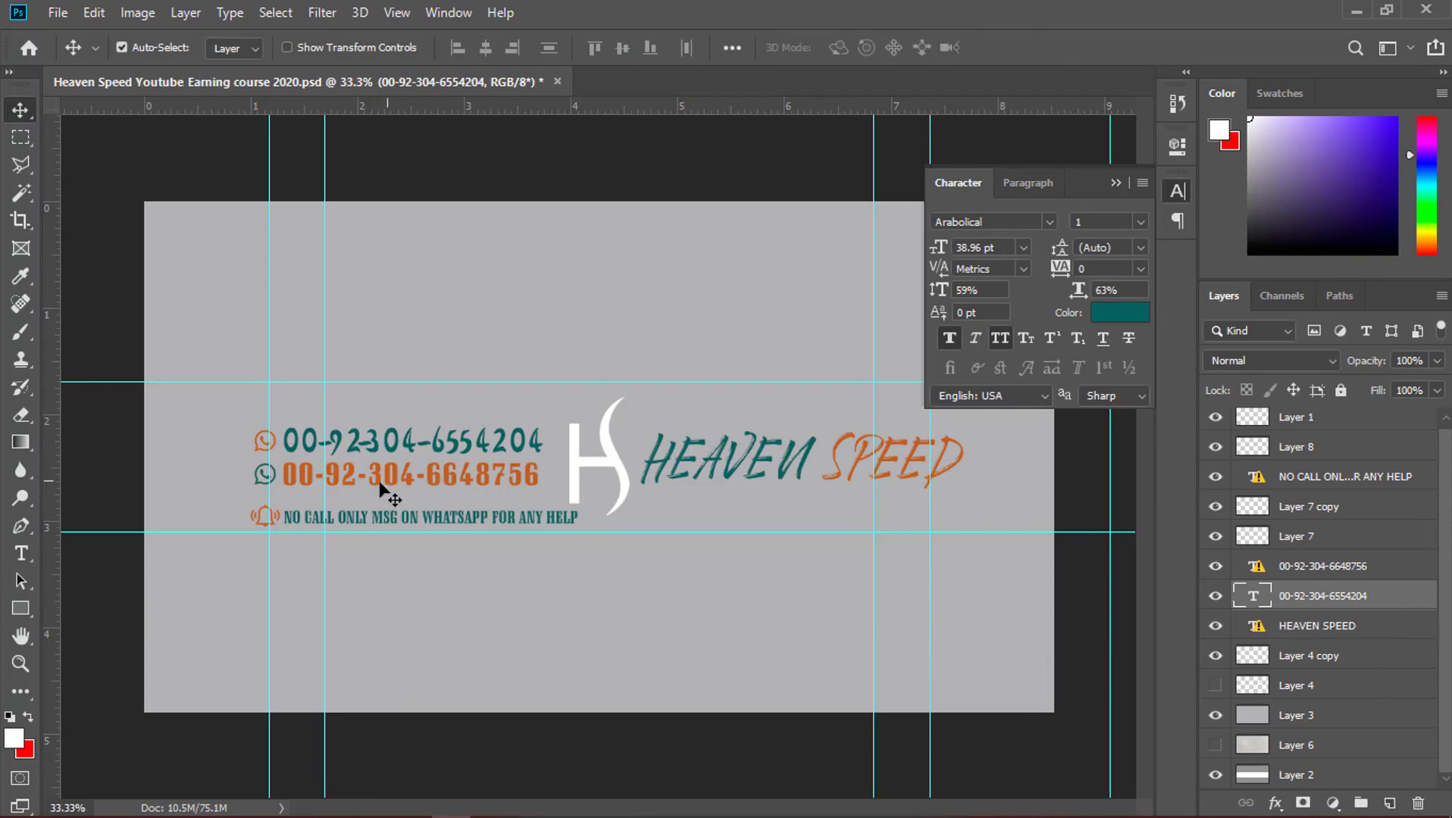
# Accept font substitution for the lower phone number text and set its font to Arabolical
pyautogui.doubleClick(401, 484)
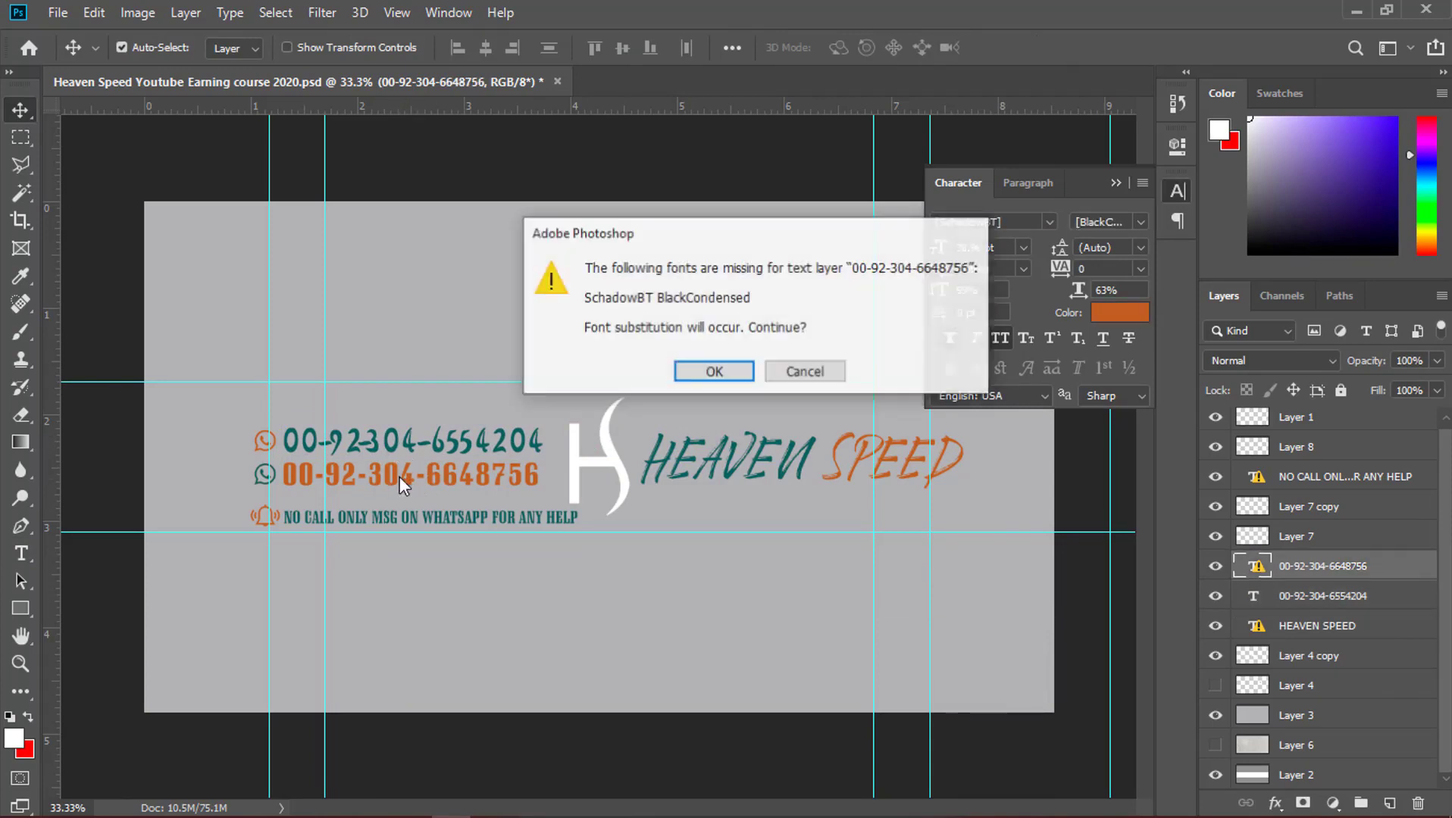
pyautogui.click(690, 370)
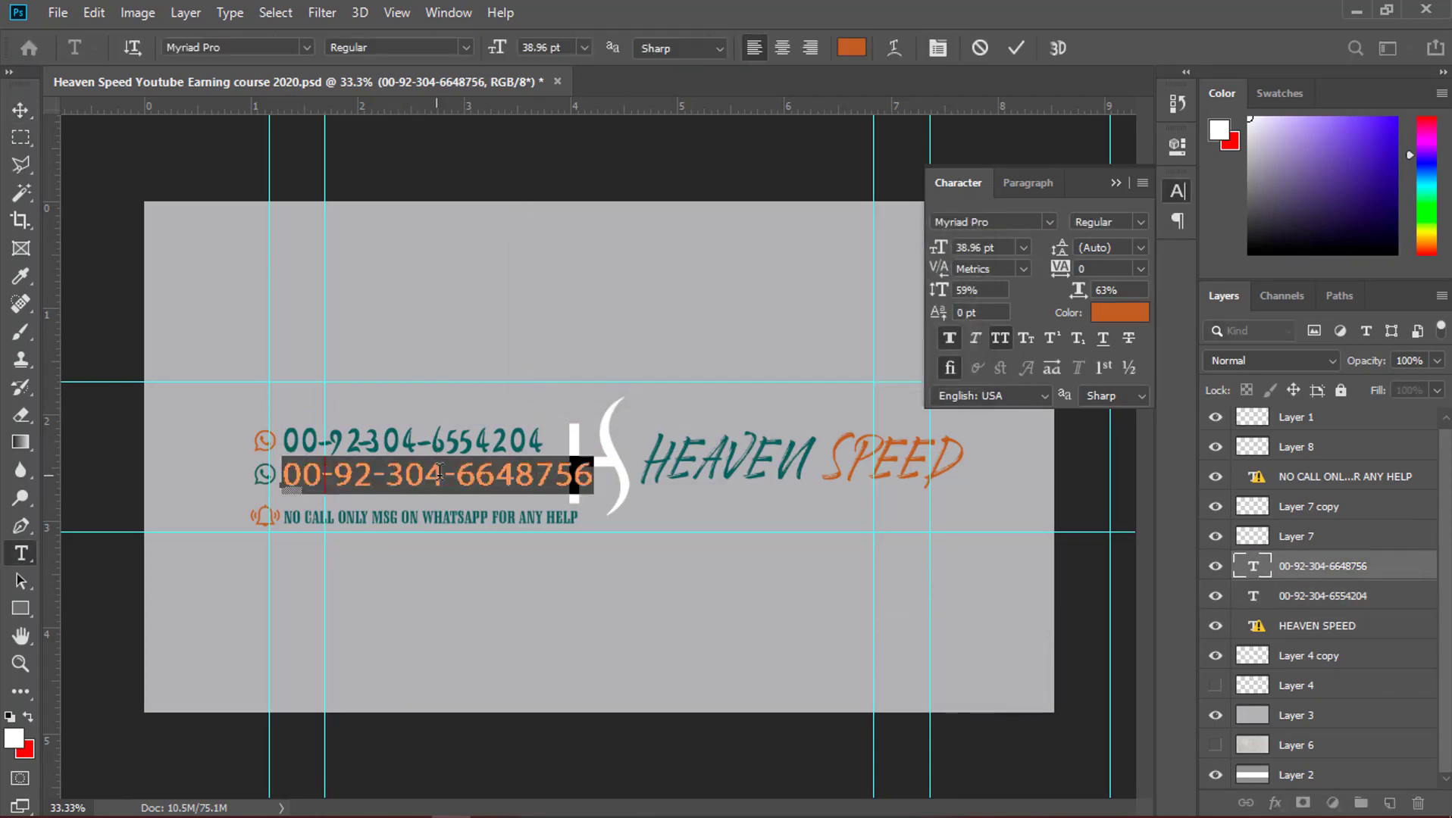
pyautogui.click(1032, 222)
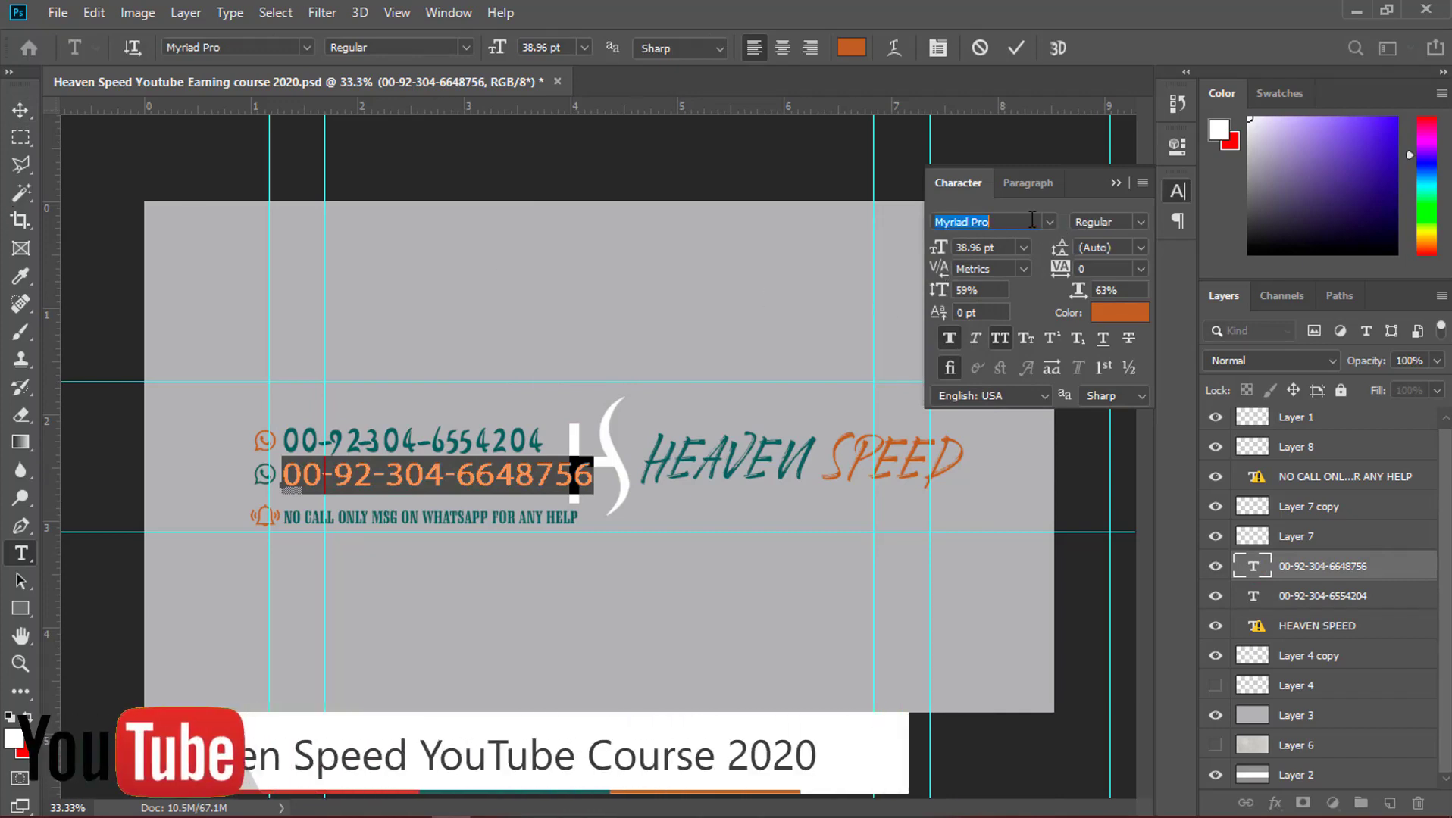
pyautogui.write('a')
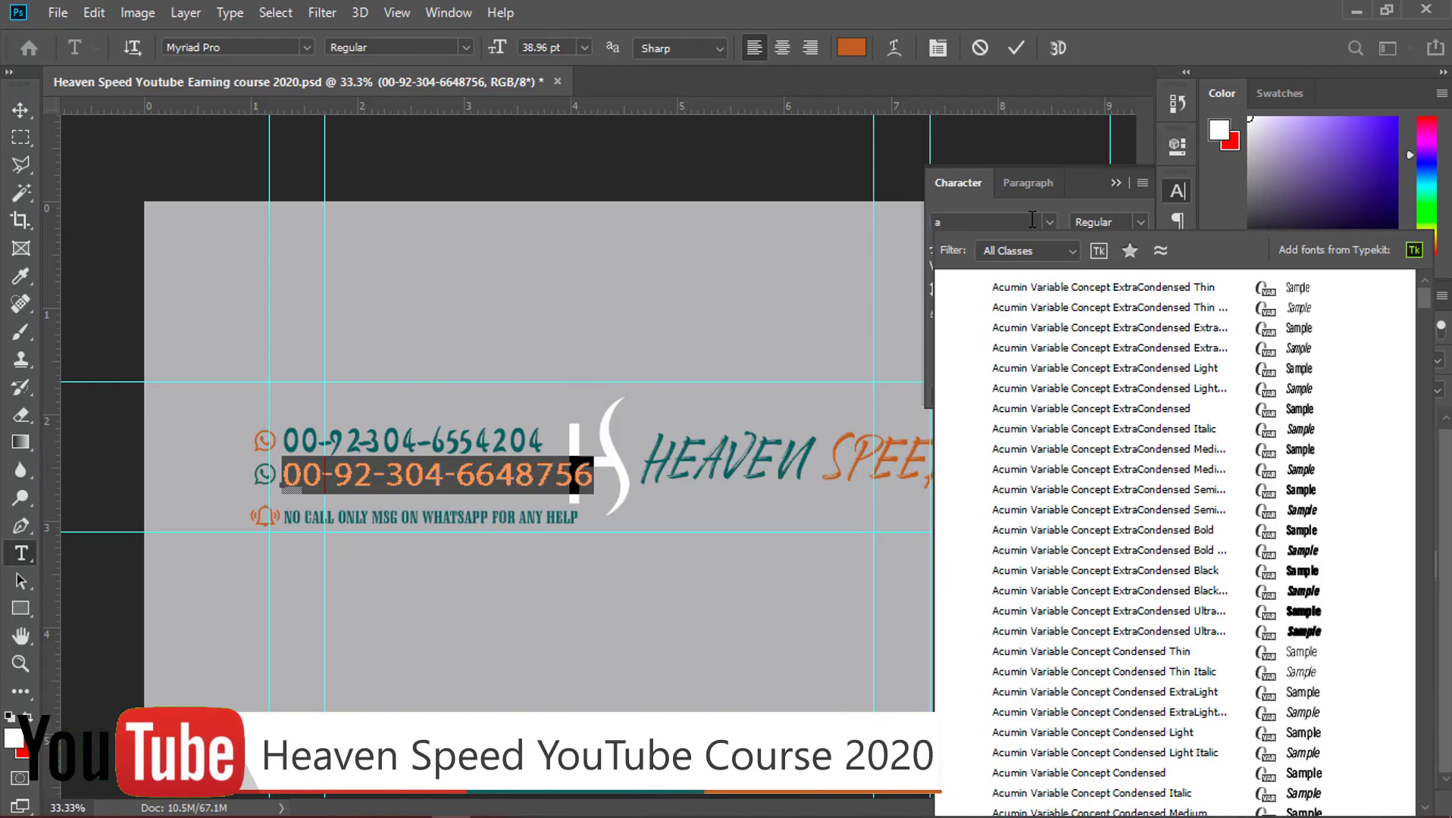
pyautogui.write('rabolical')
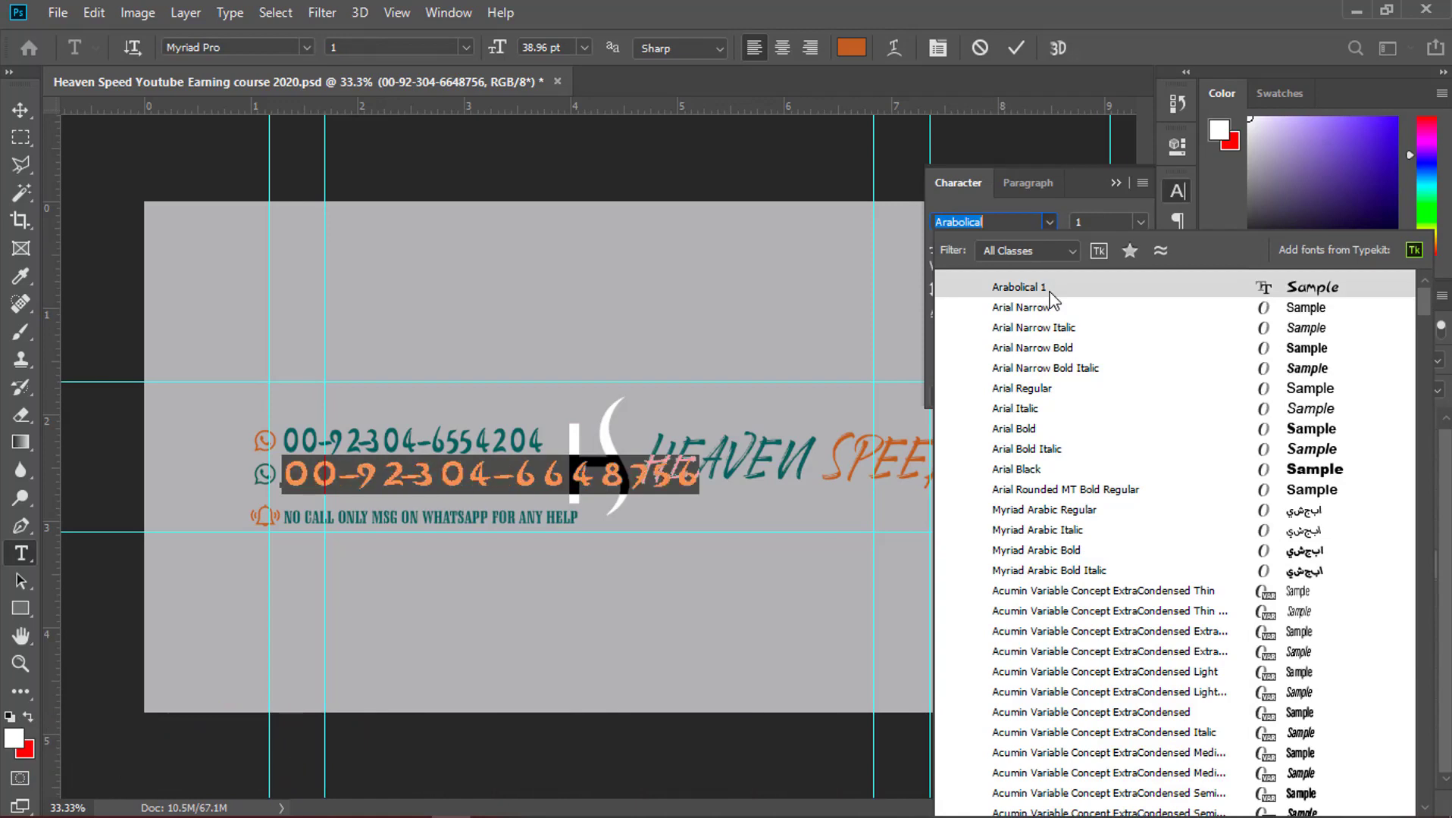
pyautogui.click(960, 290)
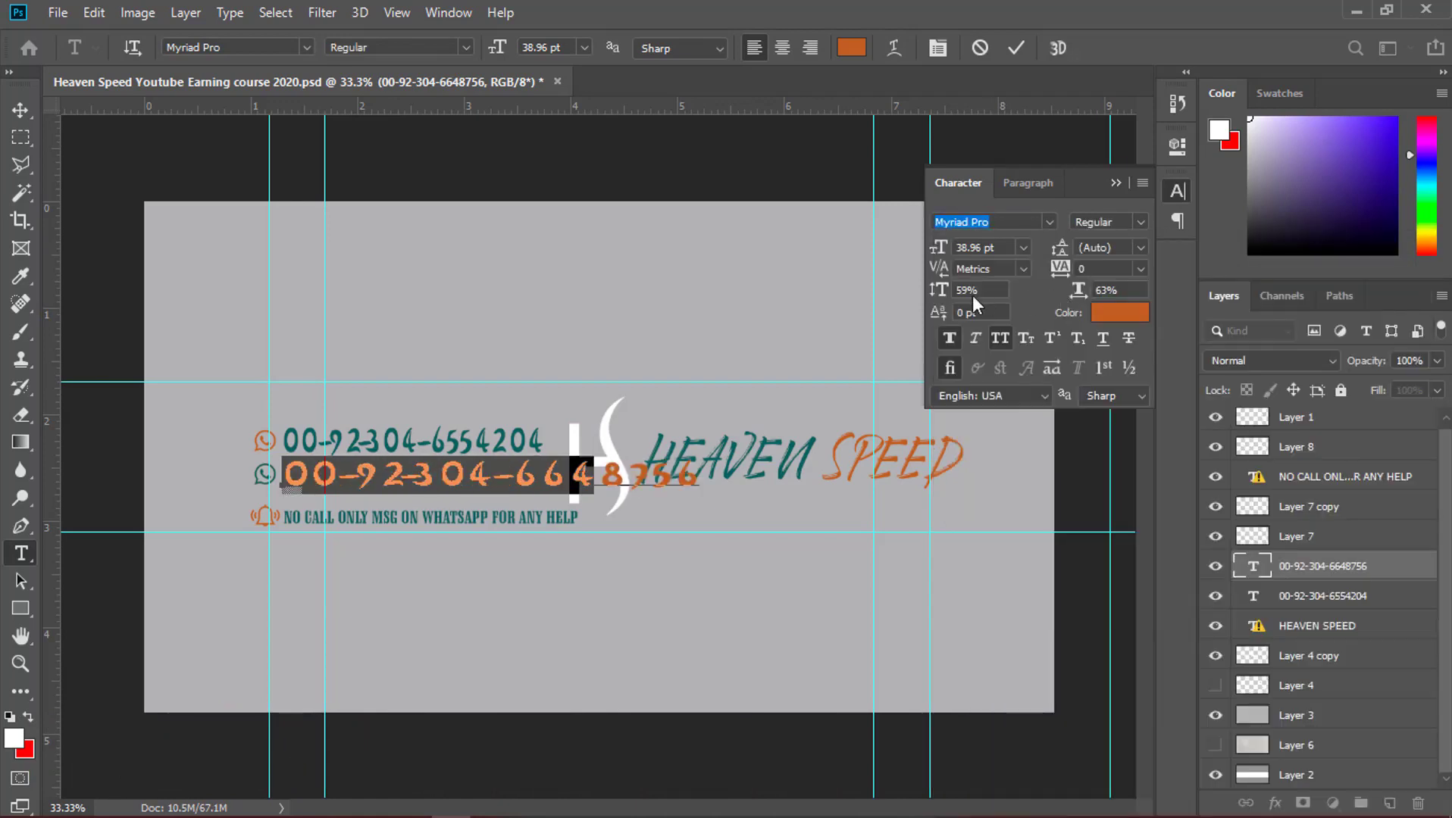
pyautogui.hotkey('ctrl', 'Return')
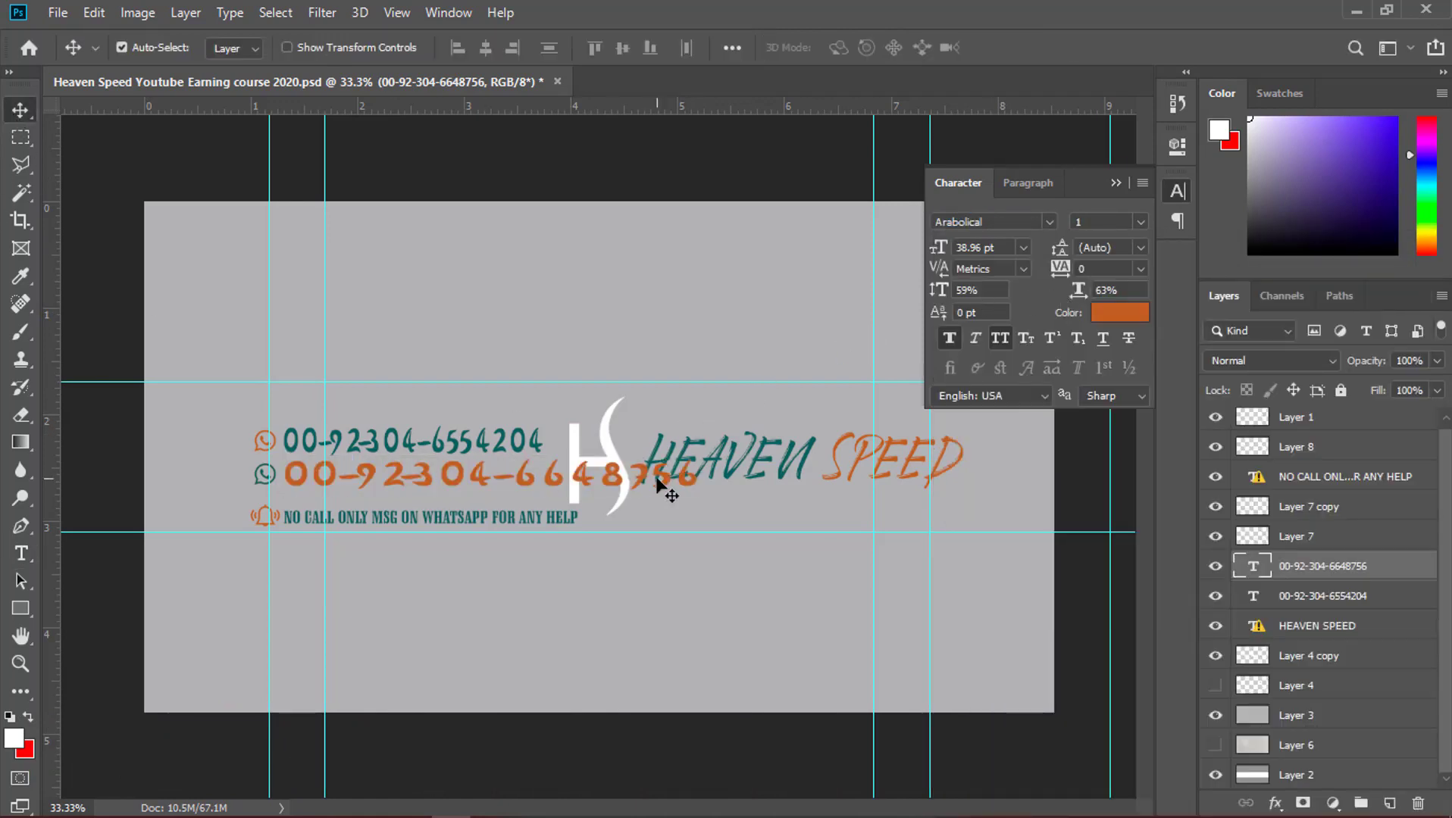
# Narrow the lower phone number text to about 63% width with Free Transform, aligning its end with the upper number
pyautogui.hotkey('ctrl', 't')
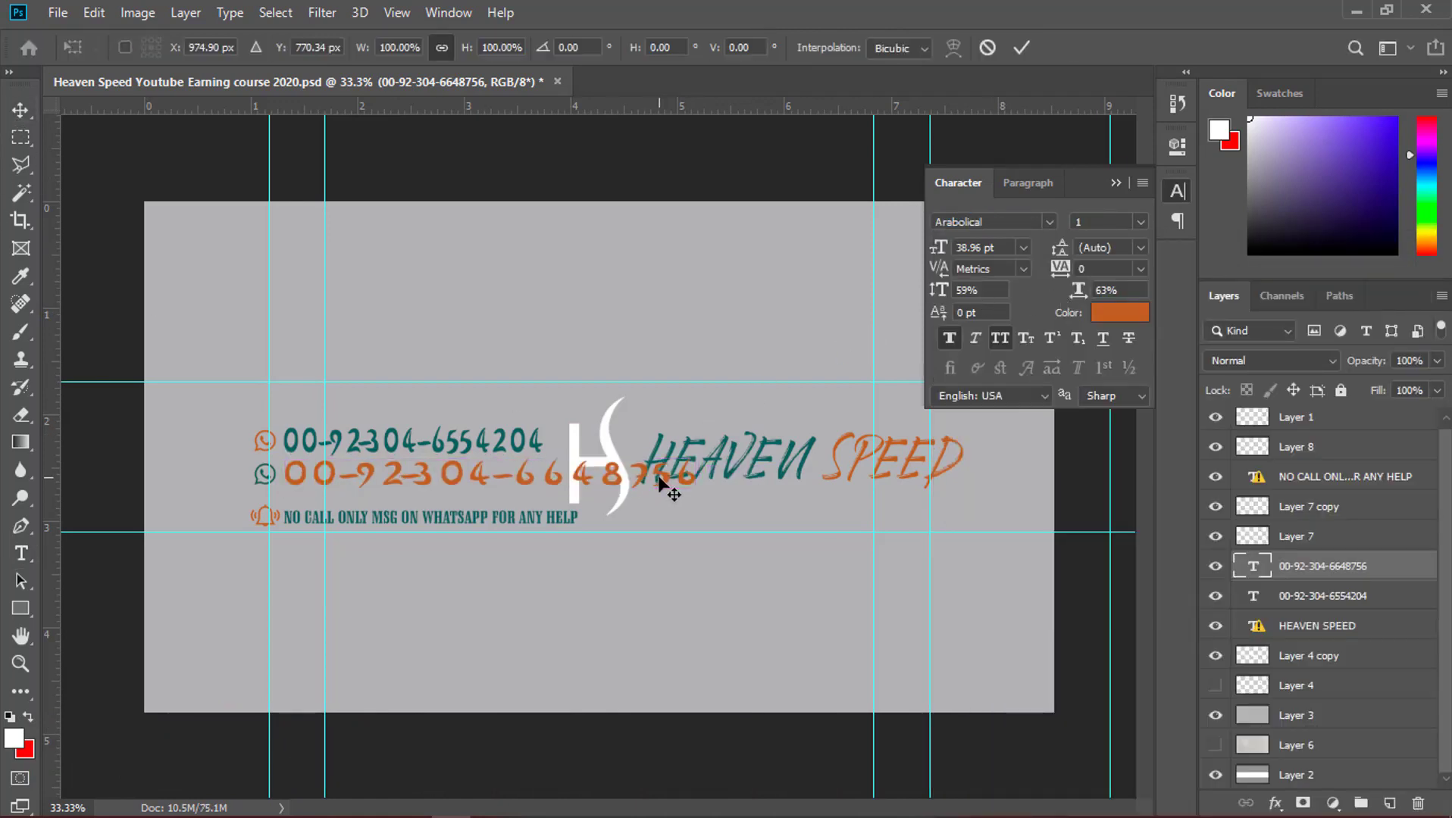
pyautogui.moveTo(698, 476); pyautogui.dragTo(544, 472)
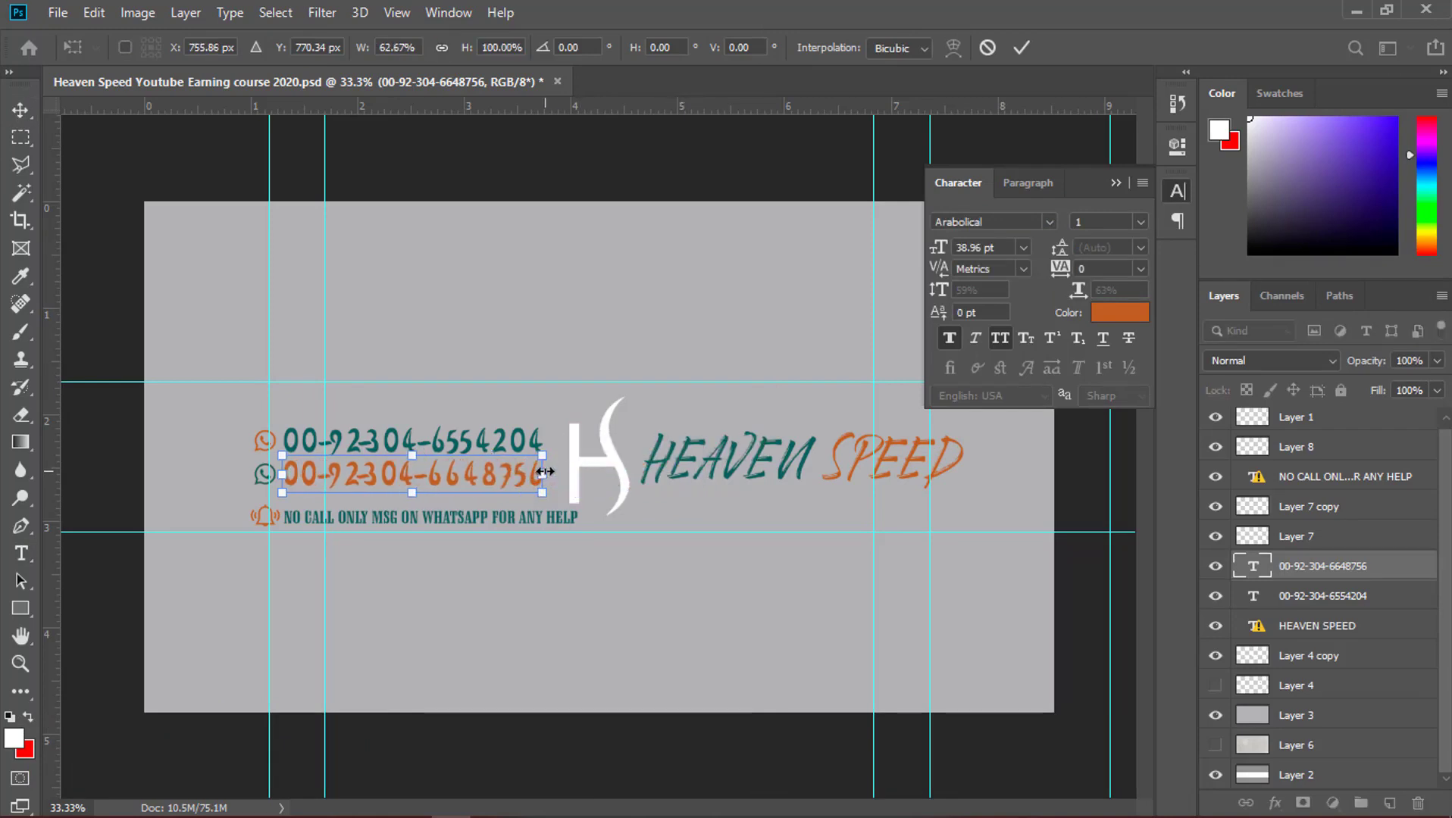
pyautogui.press('Return')
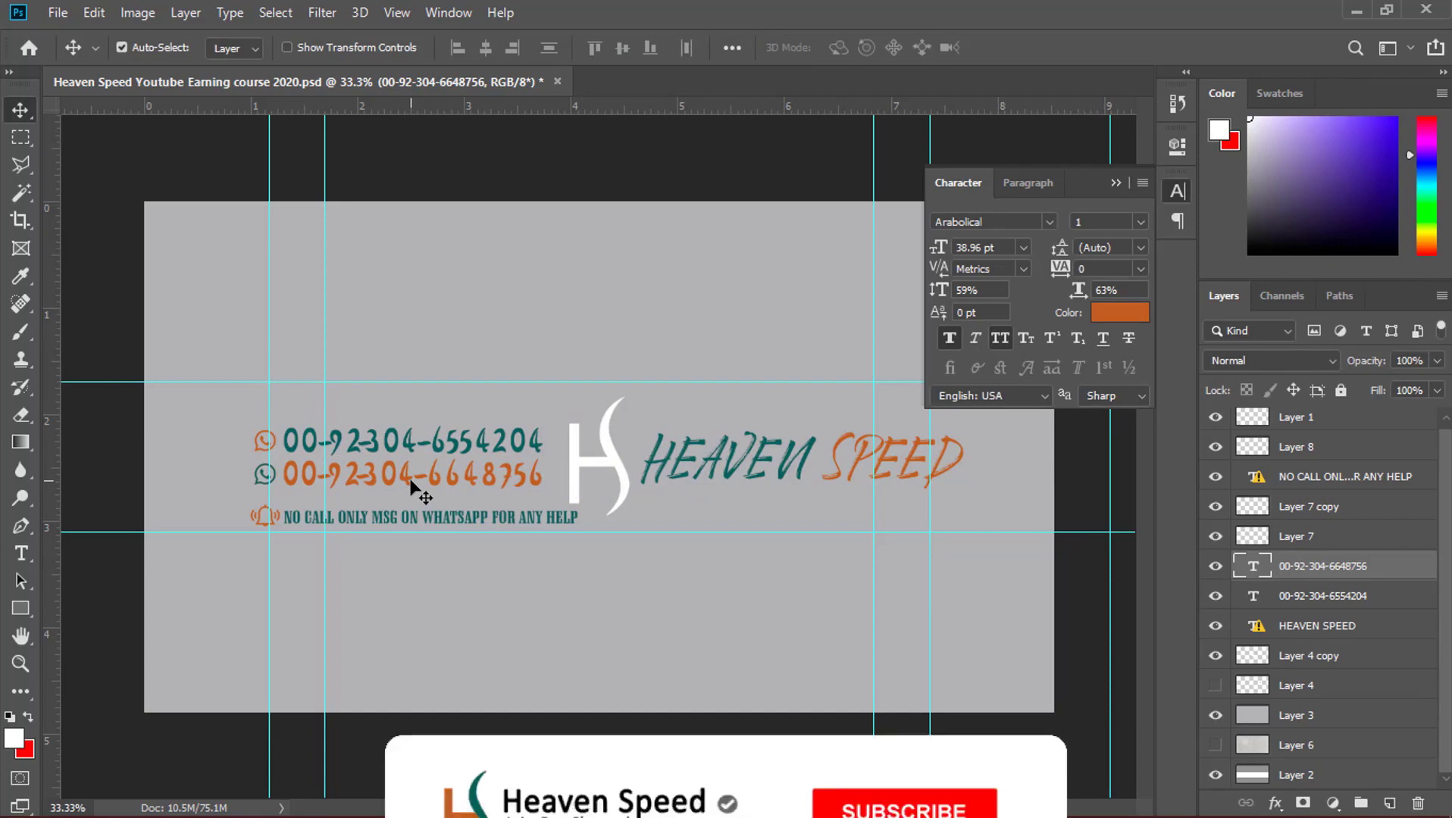
# Accept font substitution for the HEAVEN SPEED text, set its font to Arabolical and collapse the character settings
pyautogui.doubleClick(727, 476)
pyautogui.click(695, 371)
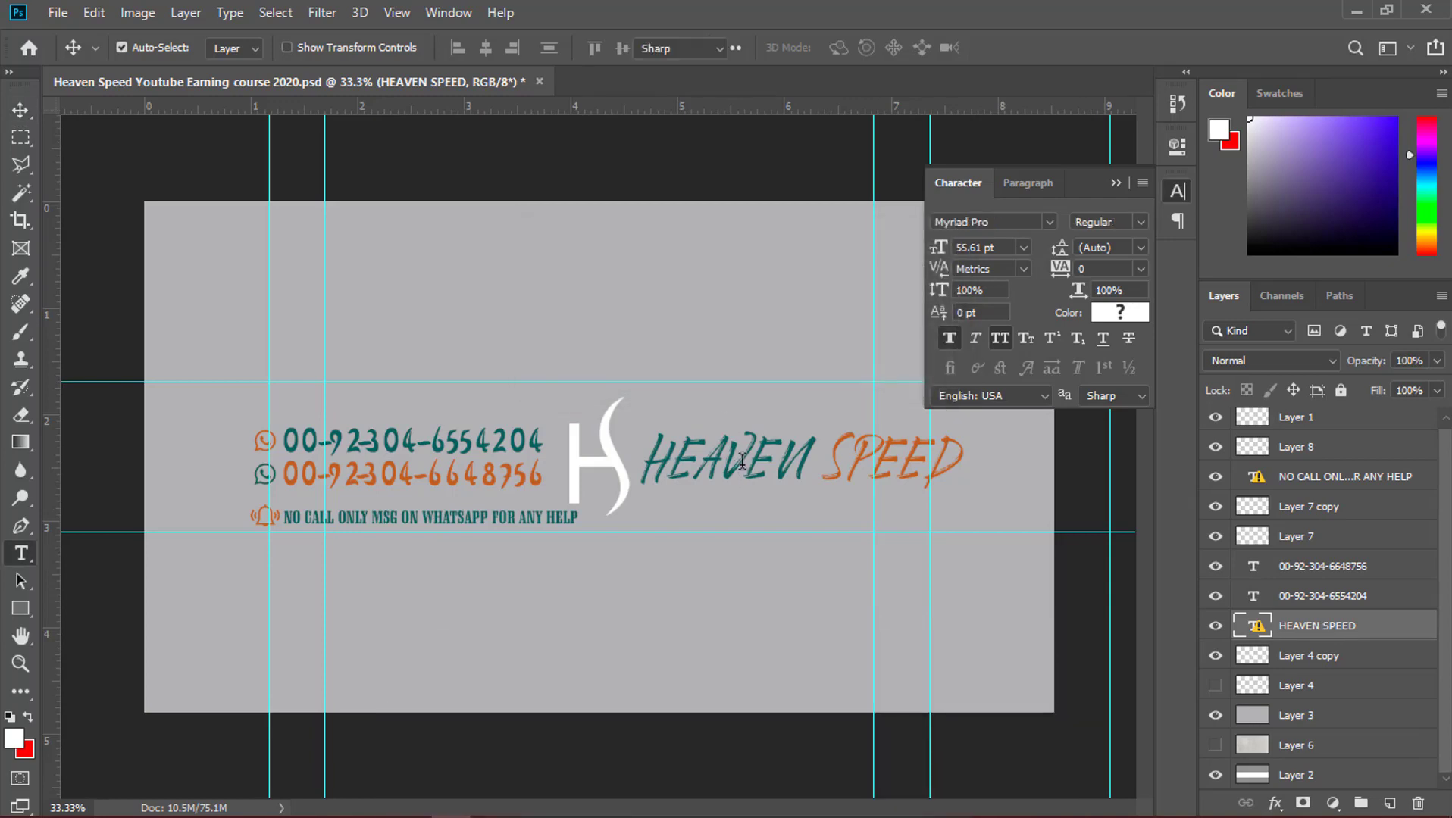
pyautogui.click(1050, 223)
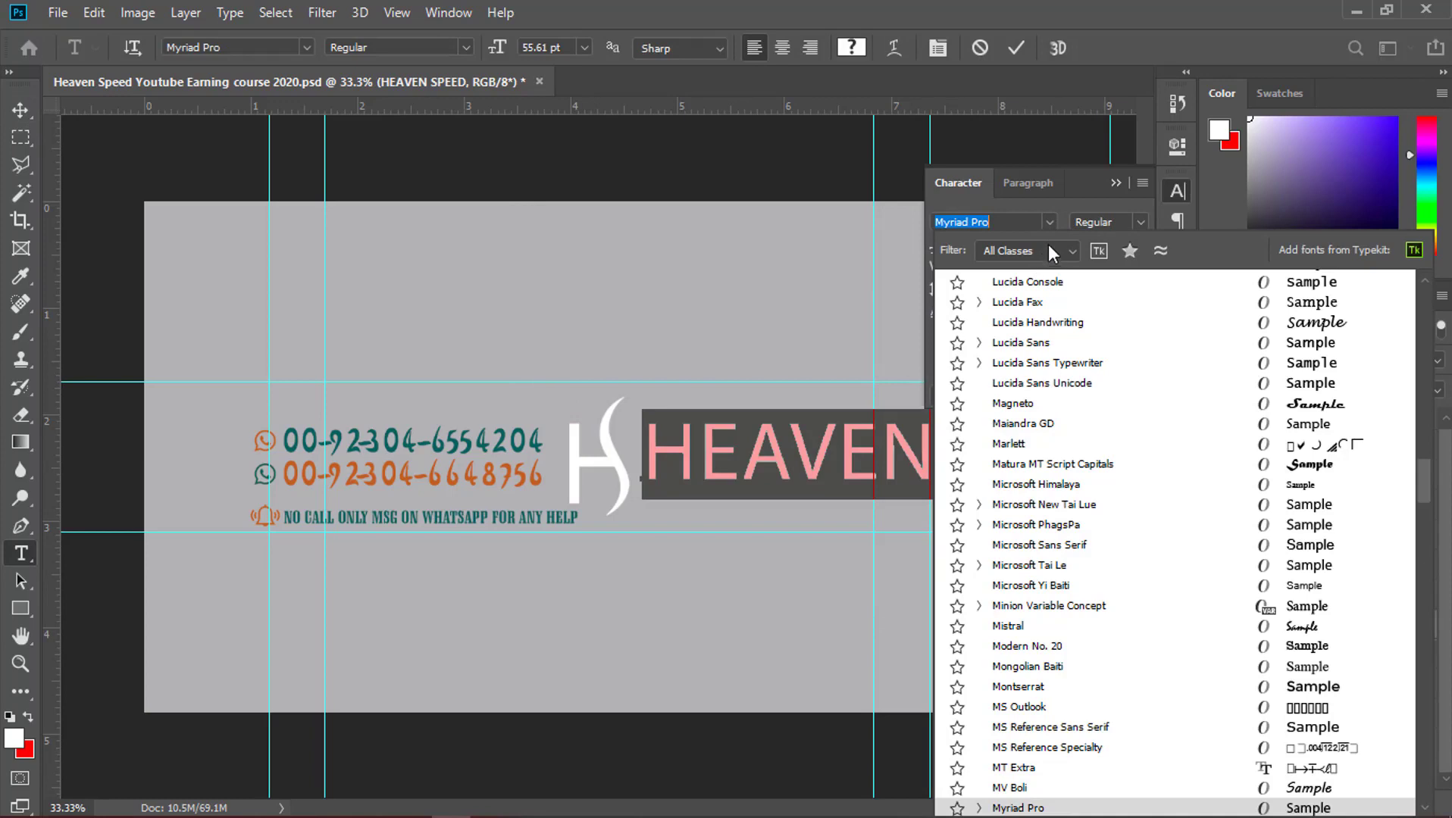
pyautogui.write('aramond')
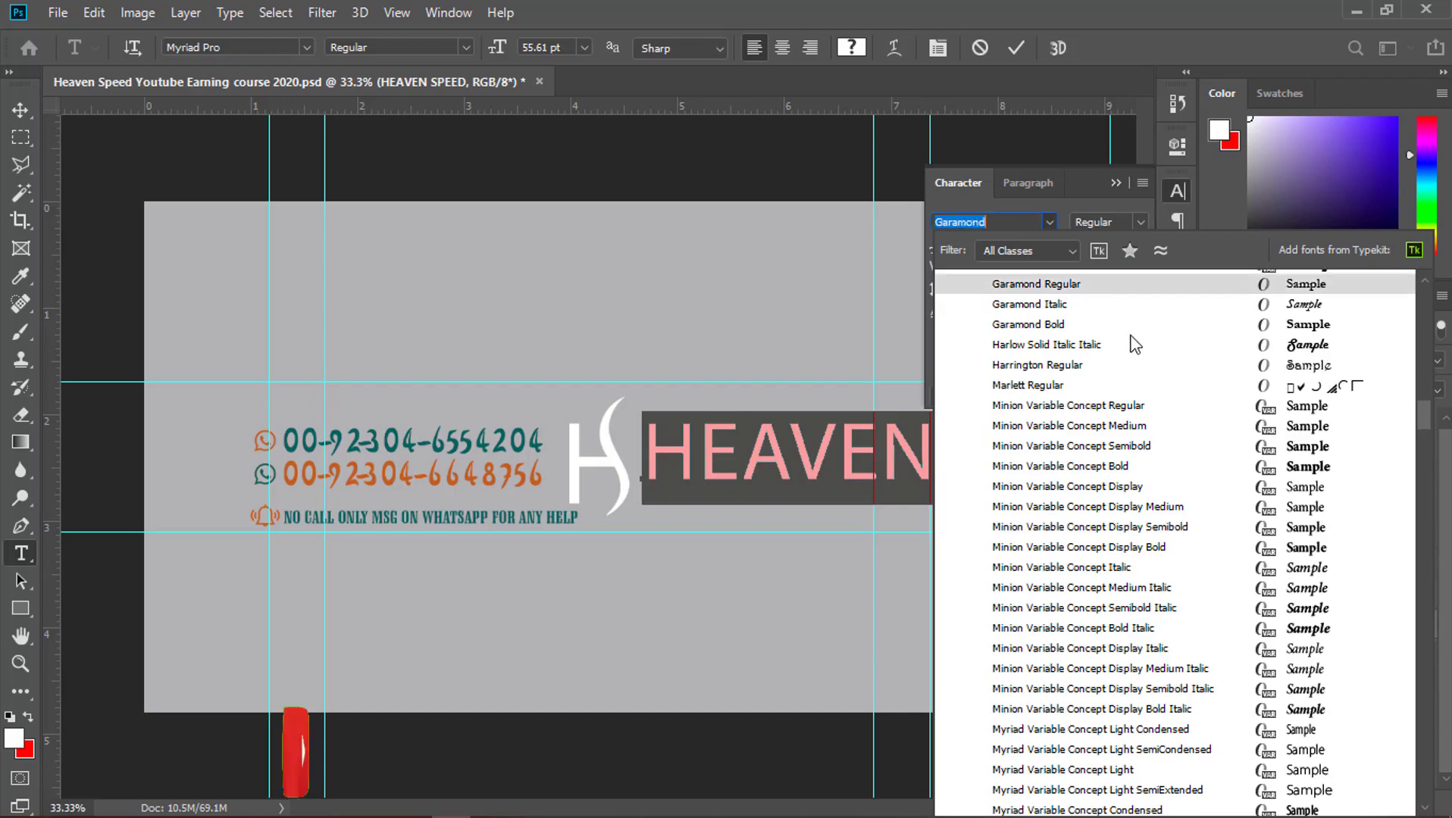
pyautogui.scroll(5, 1128, 334)
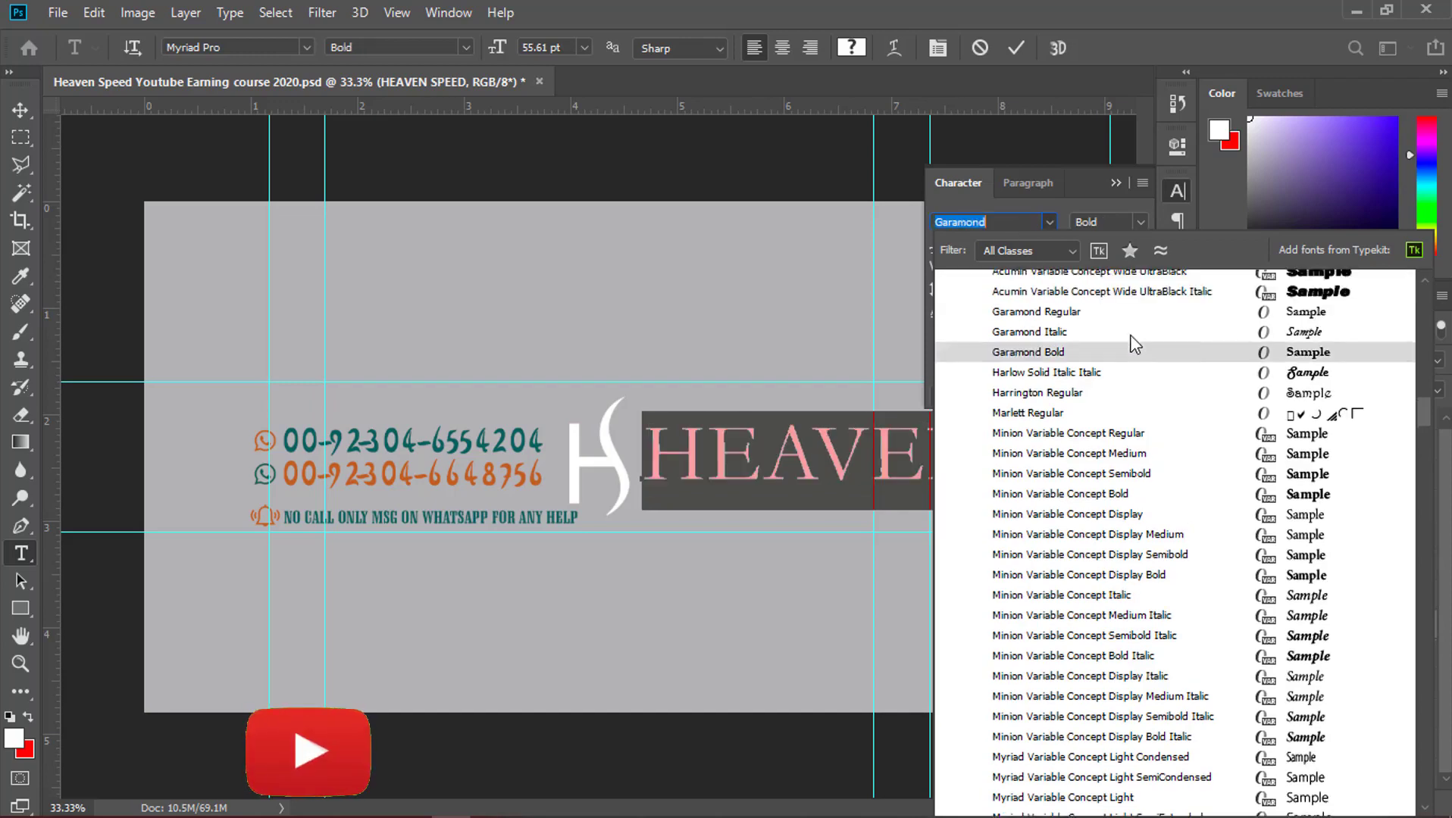
pyautogui.click(1045, 221)
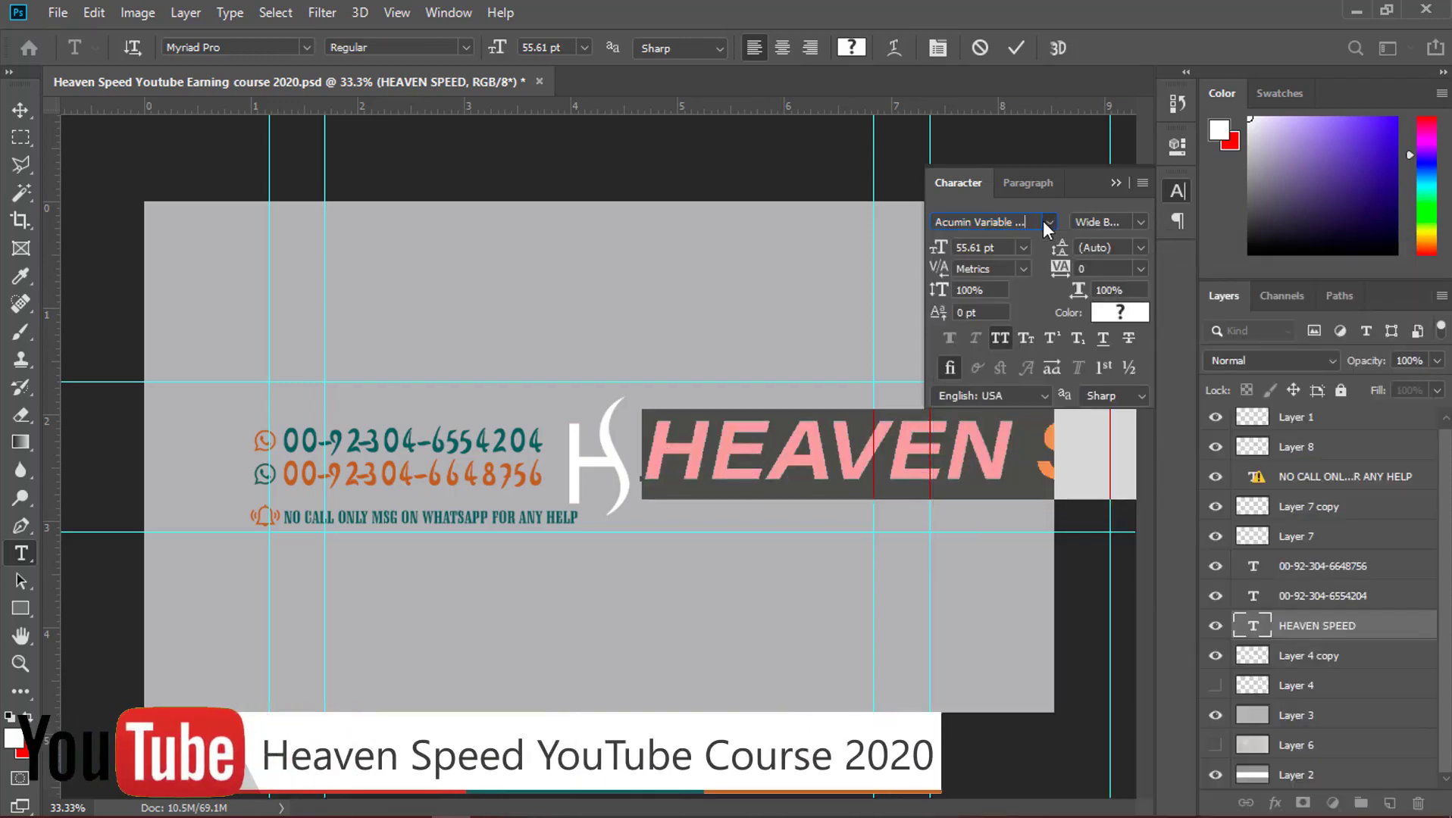
pyautogui.write('ar')
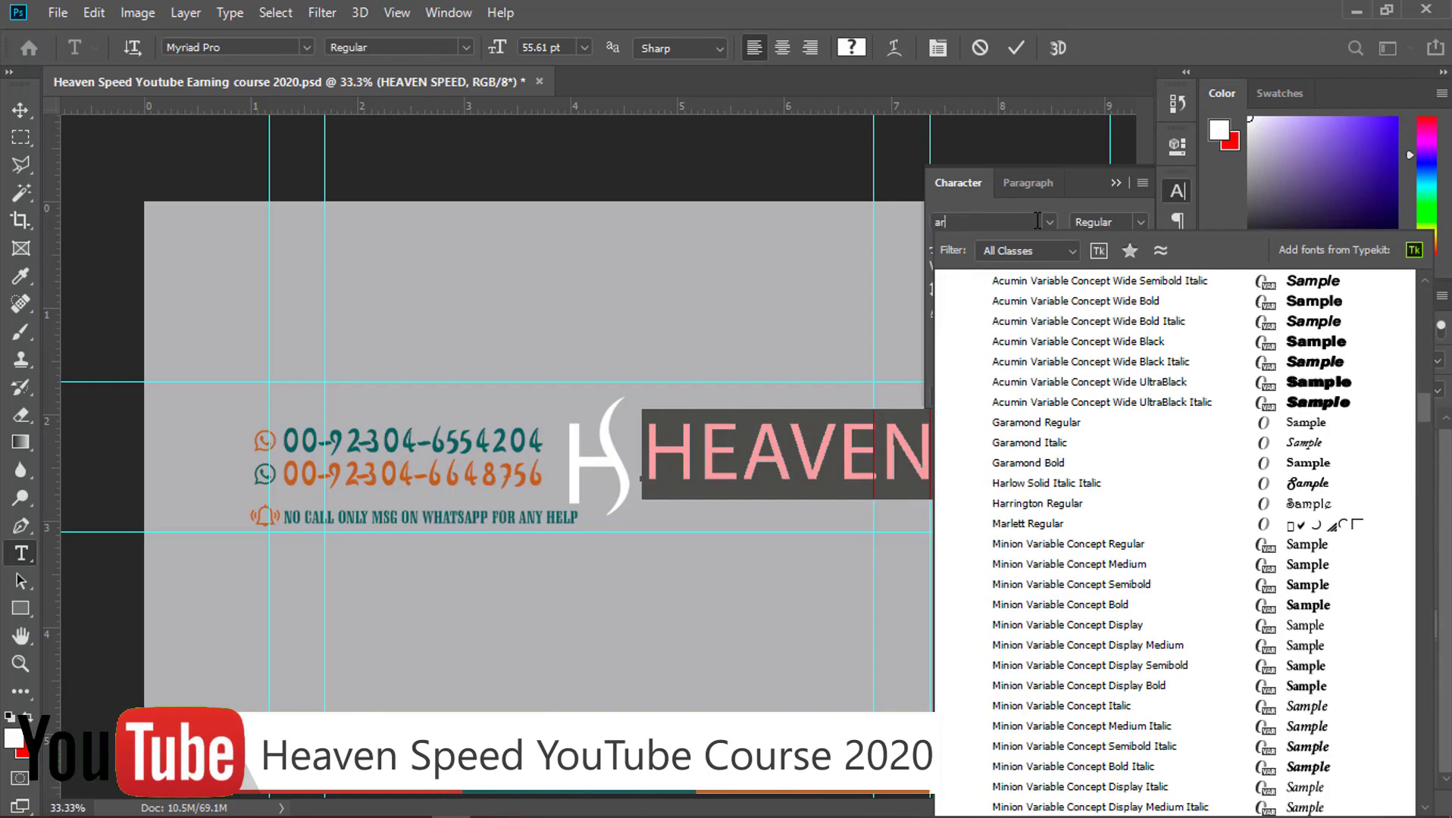
pyautogui.write('abolical')
pyautogui.click(1081, 285)
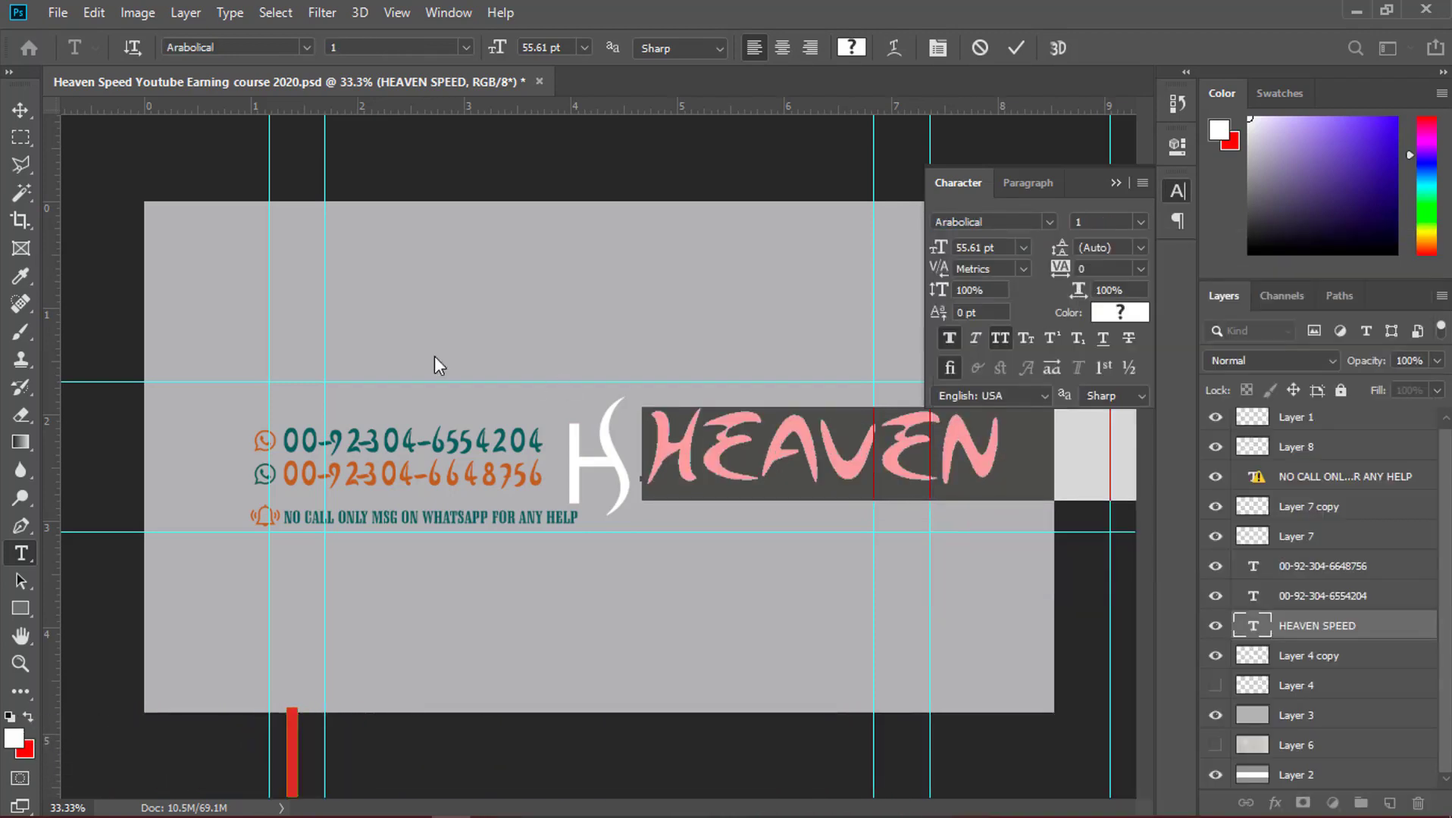
pyautogui.click(19, 109)
pyautogui.click(1114, 183)
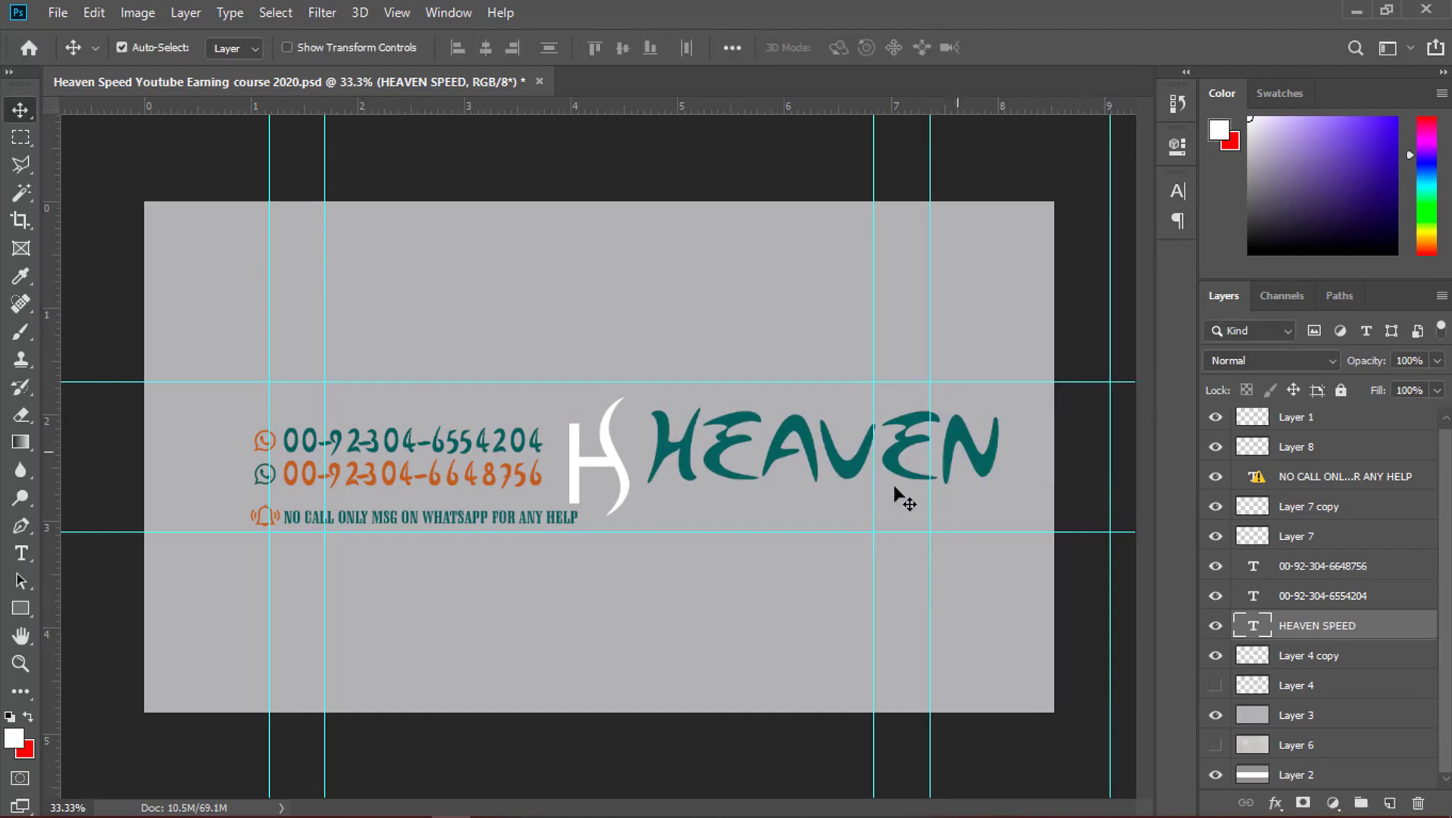
# Shift the HEAVEN SPEED text back onto the canvas and insert a line break so SPEED sits below HEAVEN
pyautogui.moveTo(848, 476); pyautogui.dragTo(409, 470)
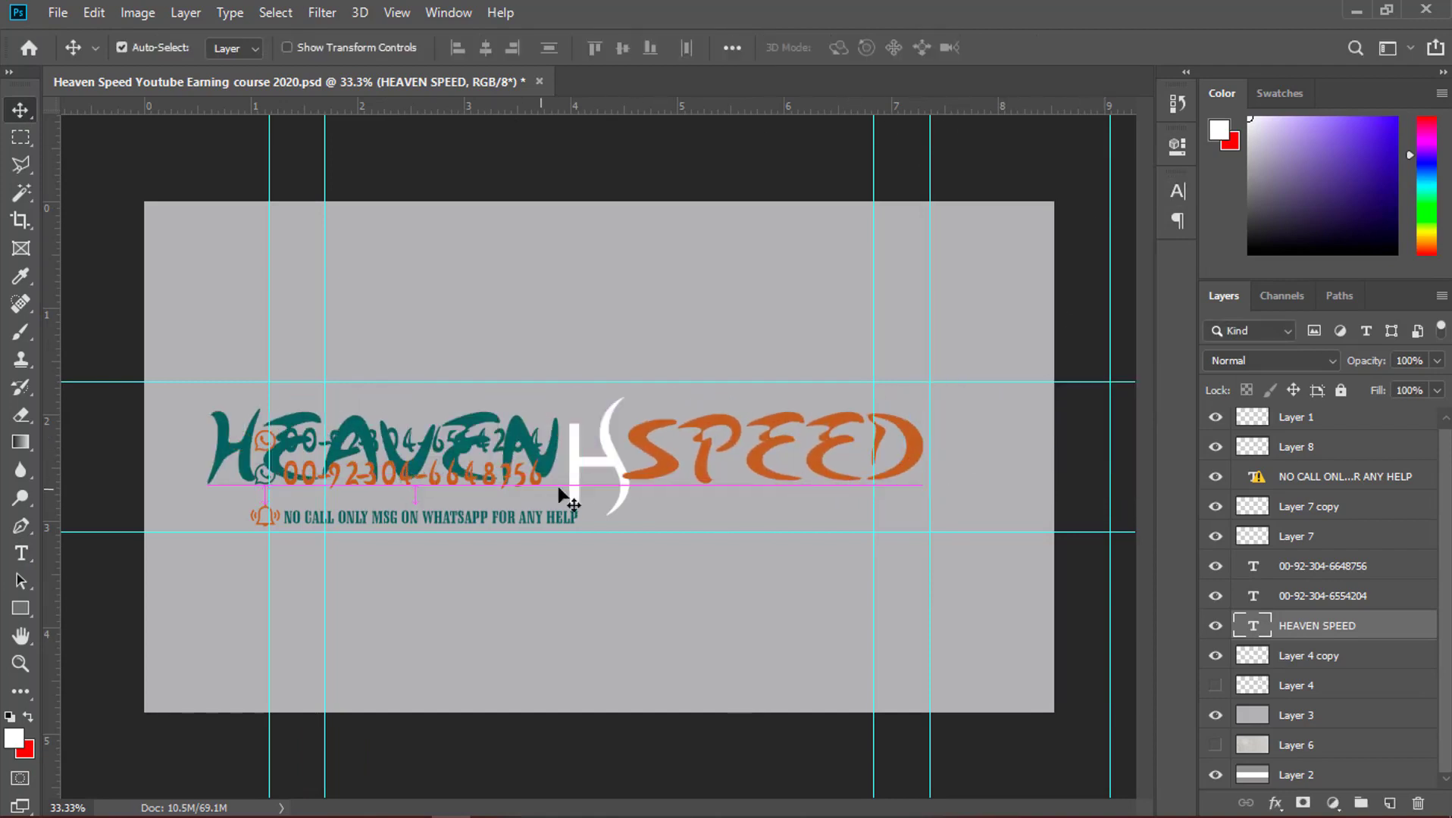
pyautogui.moveTo(702, 441); pyautogui.dragTo(702, 448)
pyautogui.doubleClick(702, 447)
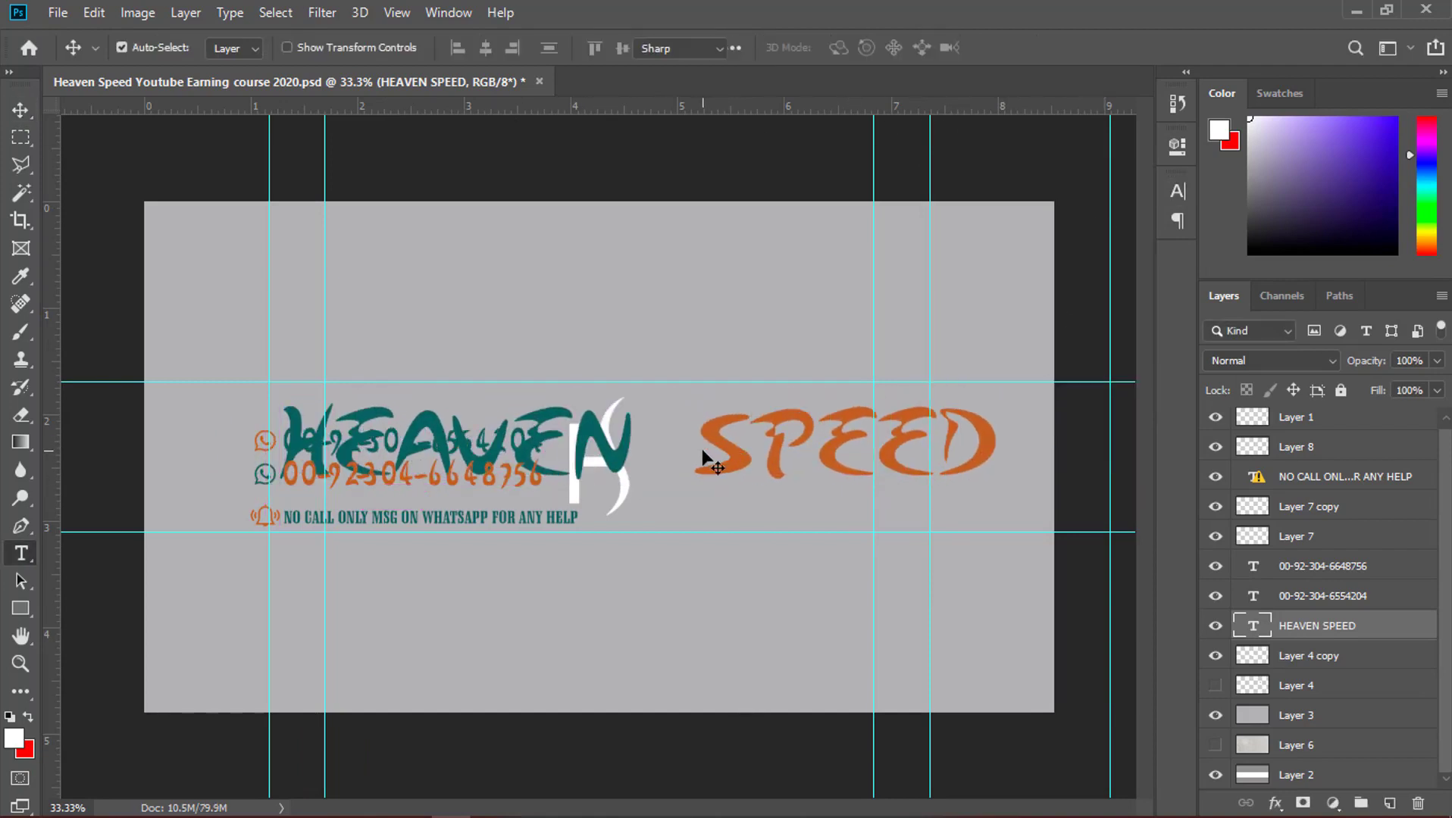
pyautogui.click(714, 450)
pyautogui.press('Return')
pyautogui.click(32, 106)
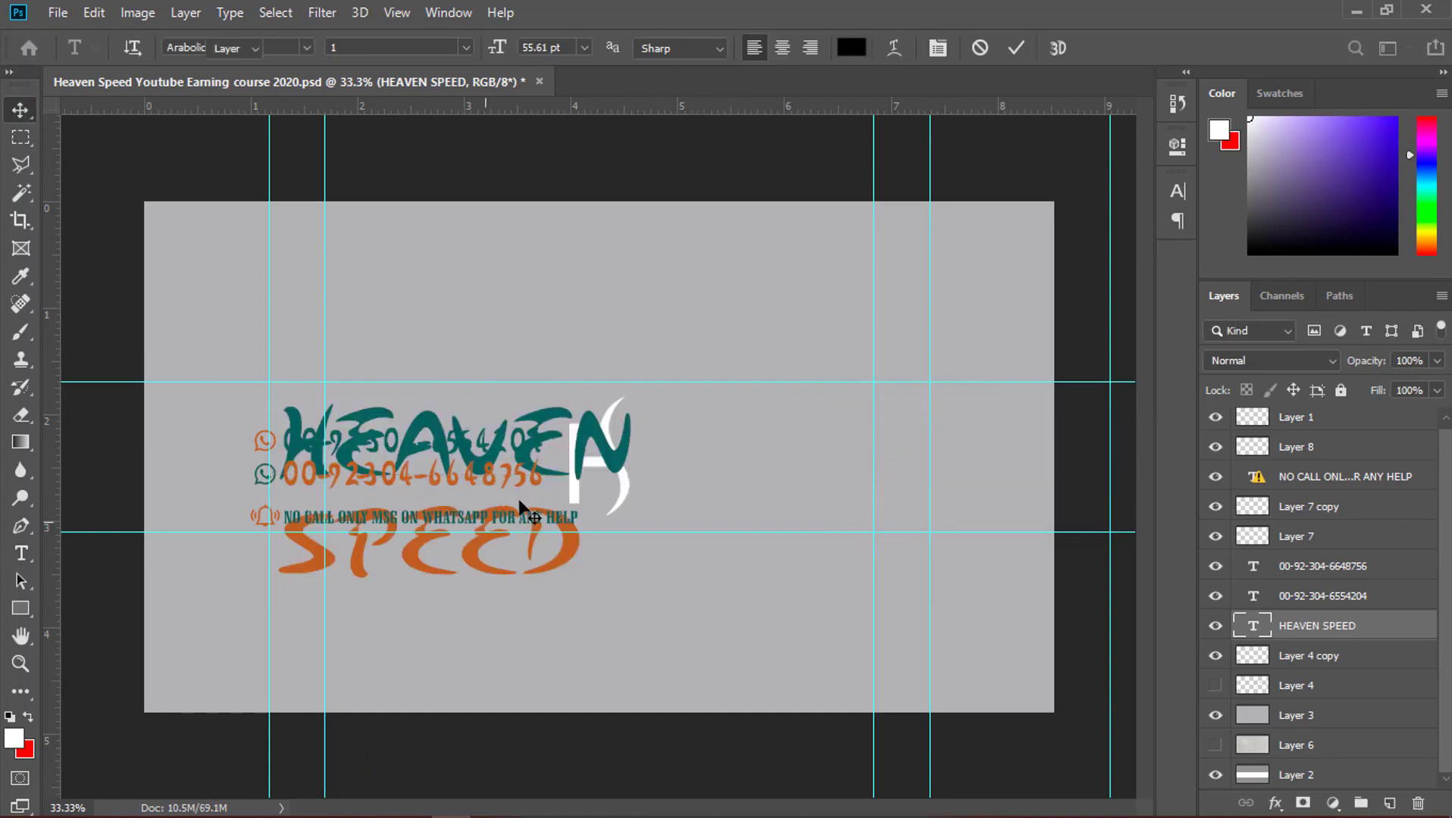
pyautogui.click(579, 443)
pyautogui.moveTo(788, 414); pyautogui.dragTo(792, 415)
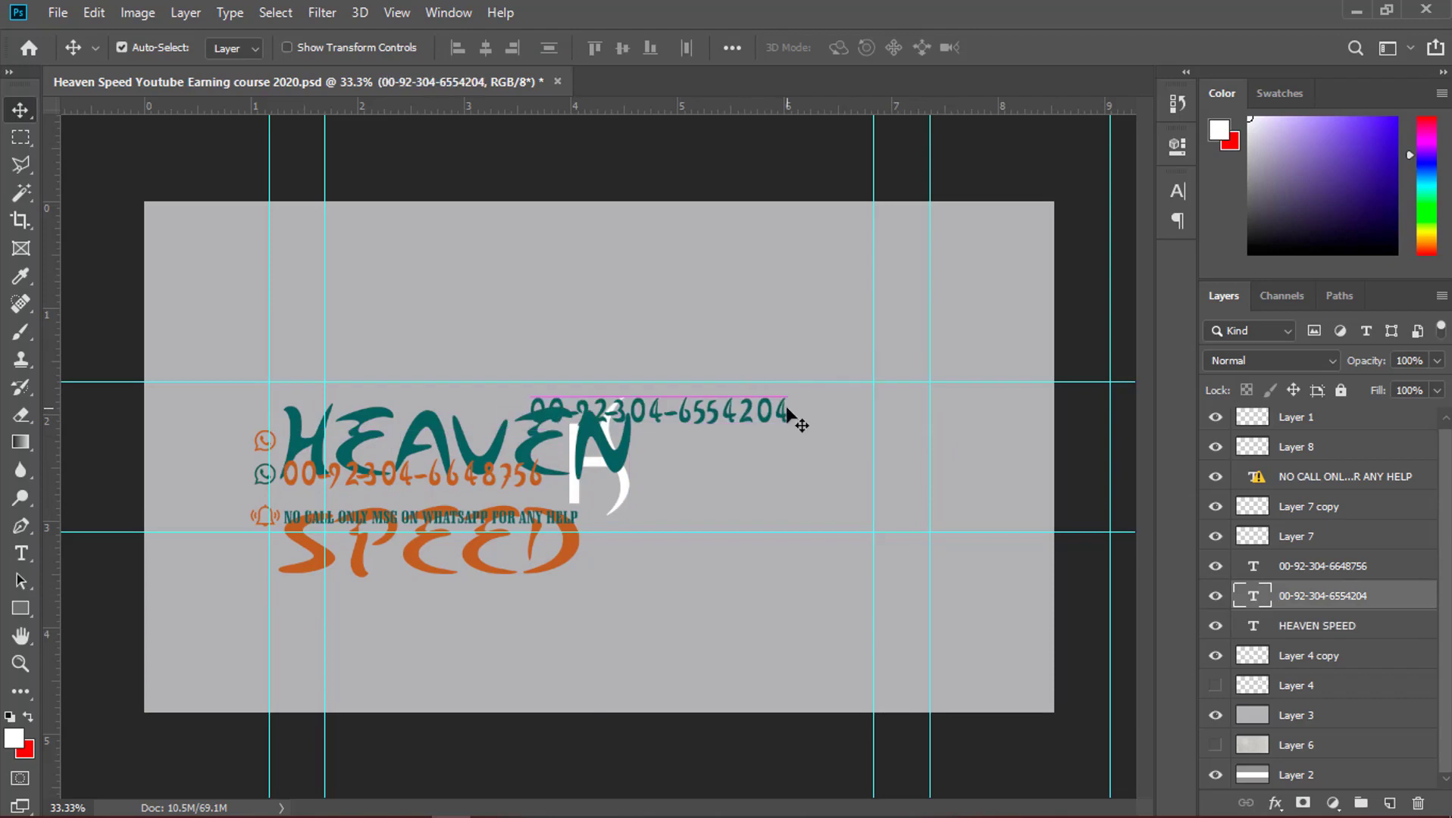
pyautogui.hotkey('ctrl', 'z')
# Move the two-line HEAVEN SPEED text beside the HS logo and scale it to about 66% so it fits between the horizontal guides
pyautogui.moveTo(485, 568); pyautogui.dragTo(813, 544)
pyautogui.hotkey('ctrl', 't')
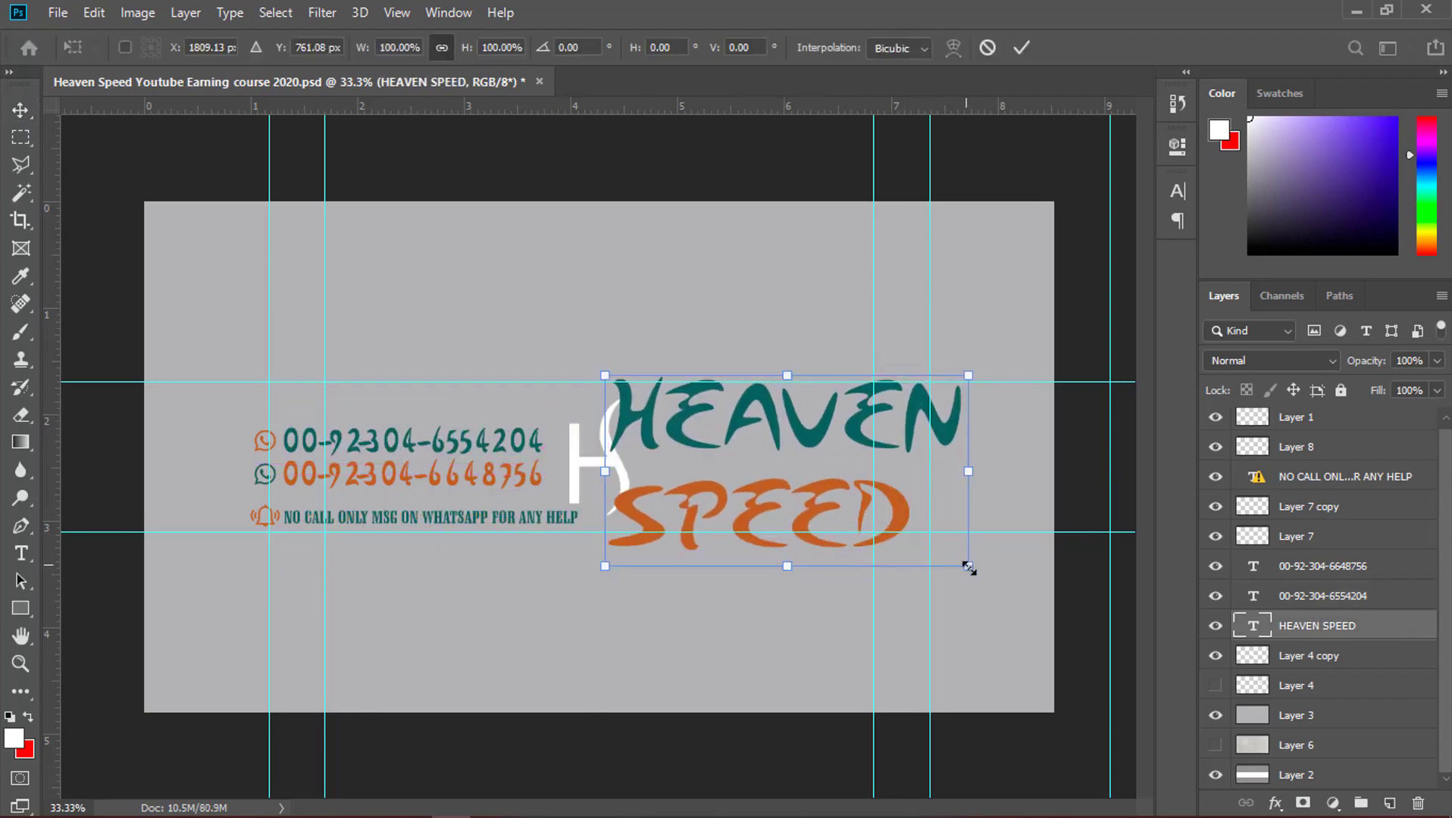
pyautogui.moveTo(967, 566); pyautogui.dragTo(909, 536)
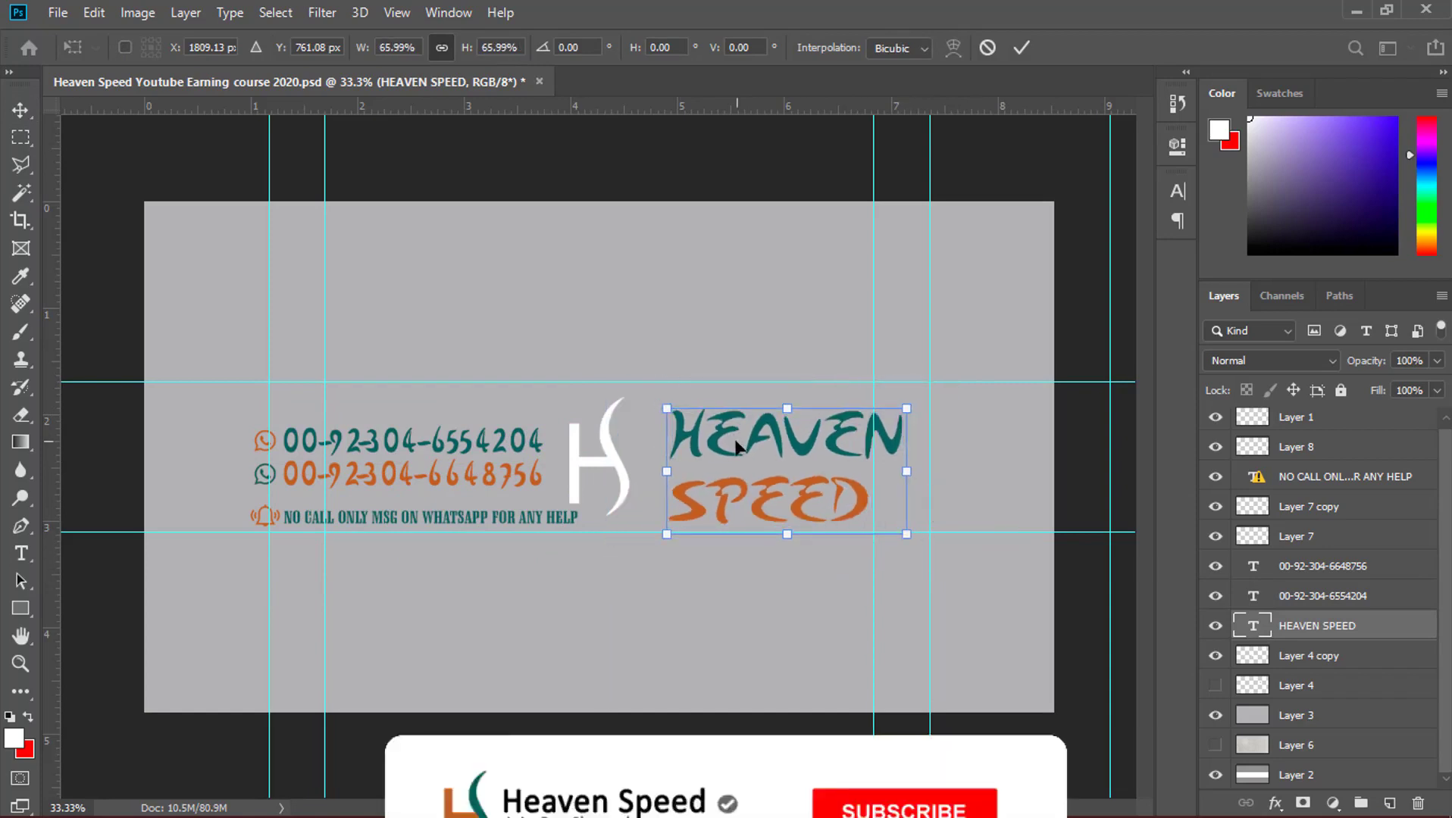
pyautogui.moveTo(749, 437); pyautogui.dragTo(725, 430)
pyautogui.press('Return')
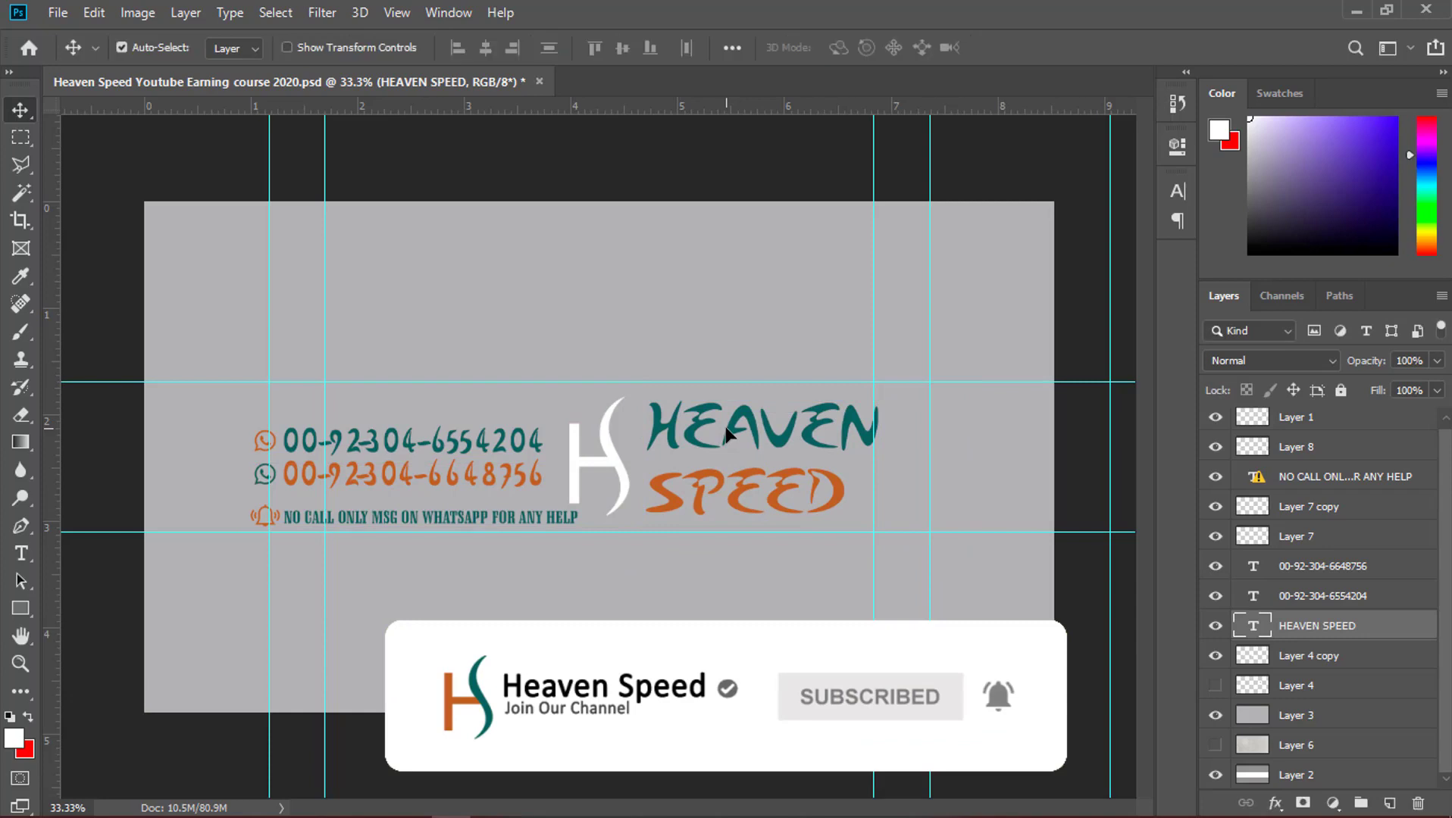